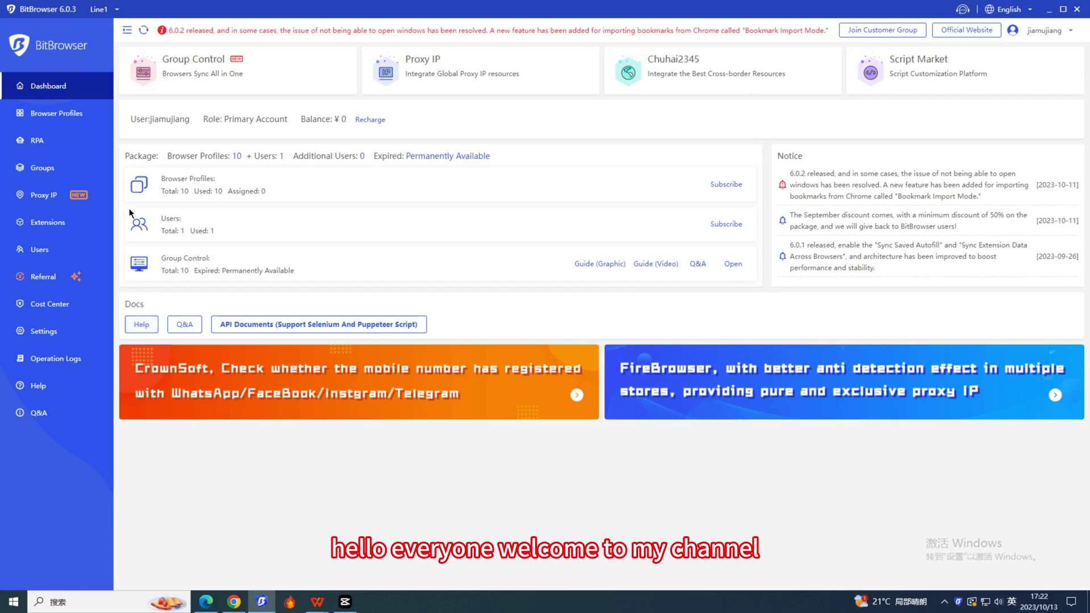
# Step: Open Browser Profiles, read and close the 6.0.2 release notes, then select all 10 profiles
pyautogui.click(82, 125)
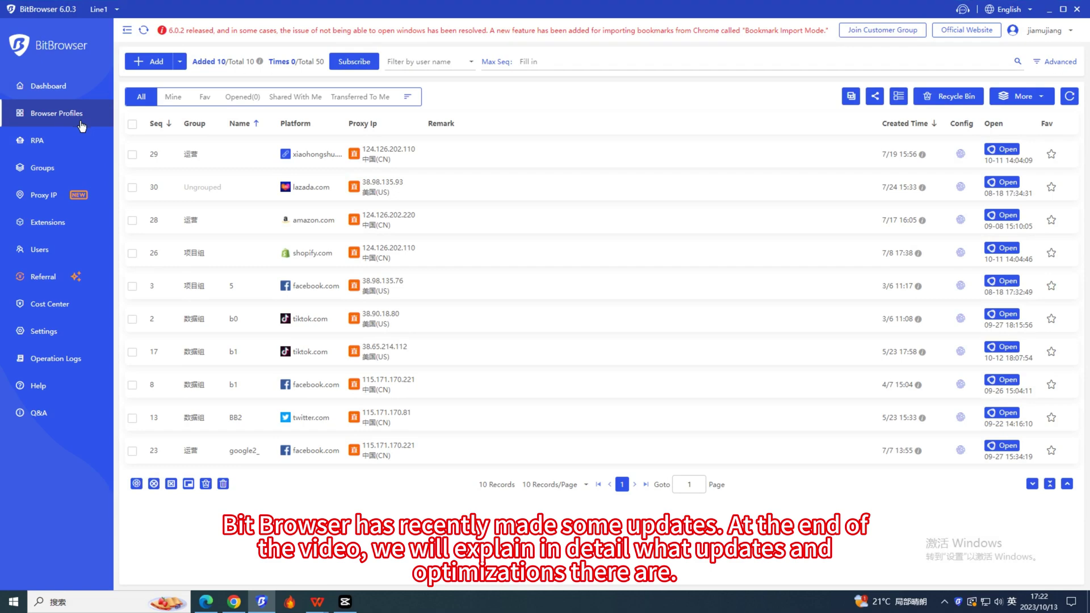
pyautogui.click(619, 35)
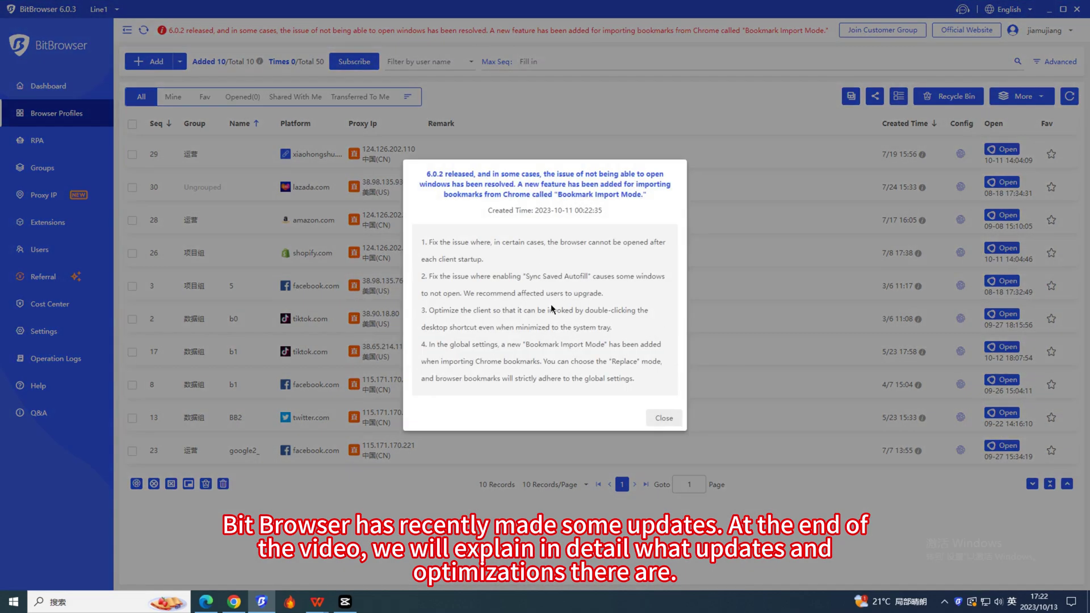
pyautogui.click(602, 462)
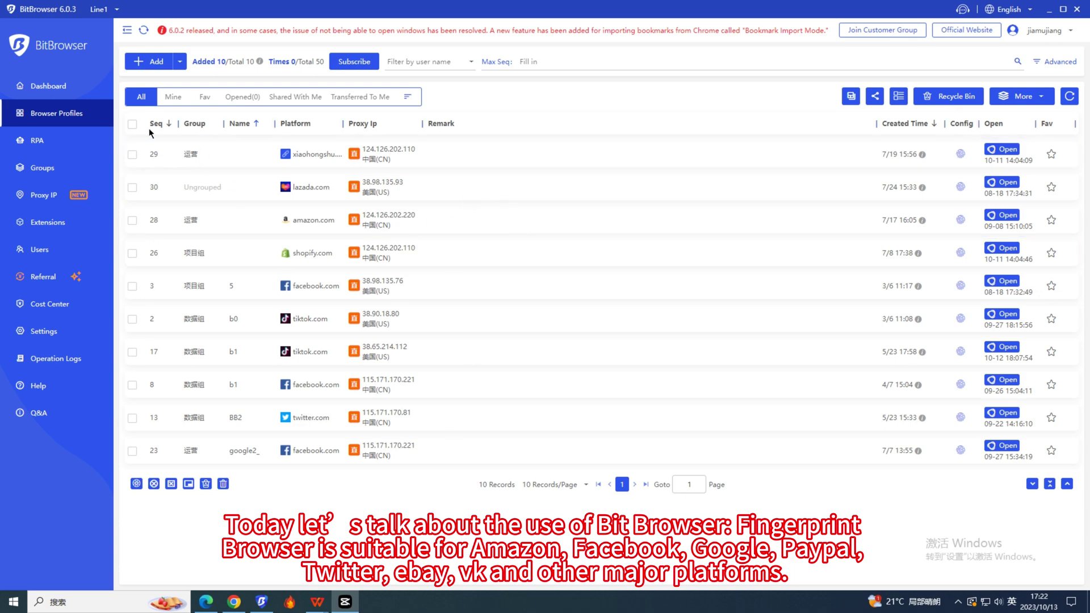
pyautogui.click(133, 124)
# Step: Clear the selection and start a new profile with its platform set to Other Platforms
pyautogui.click(133, 125)
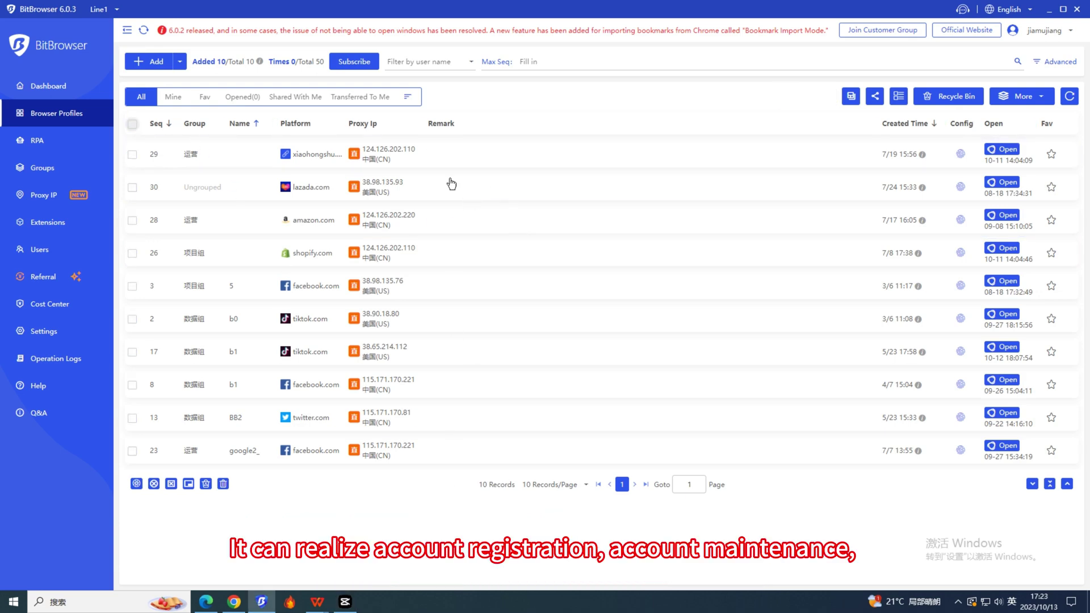
pyautogui.click(151, 62)
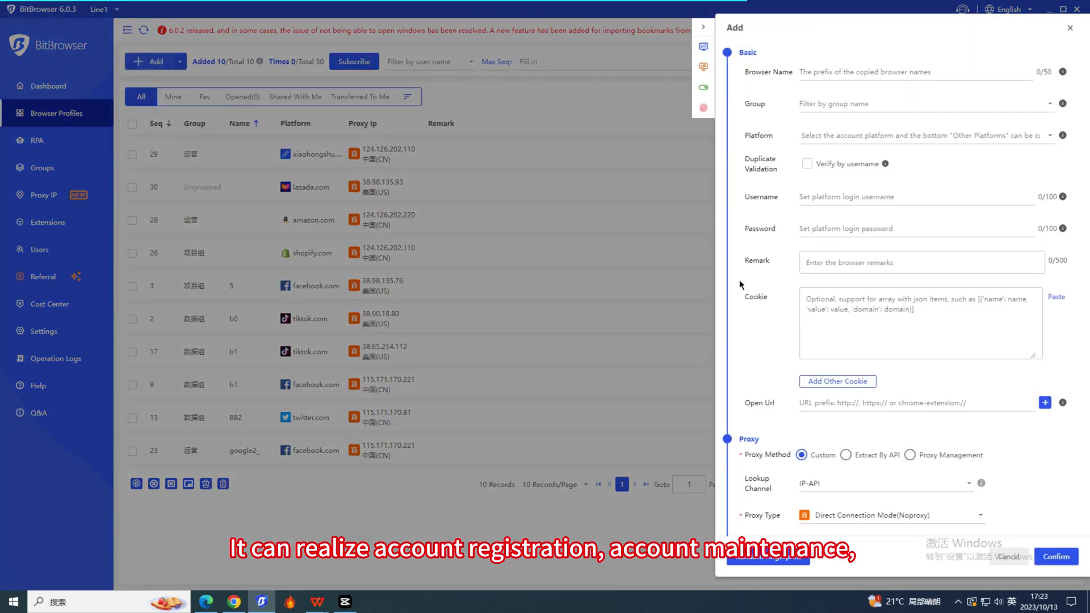
pyautogui.click(931, 136)
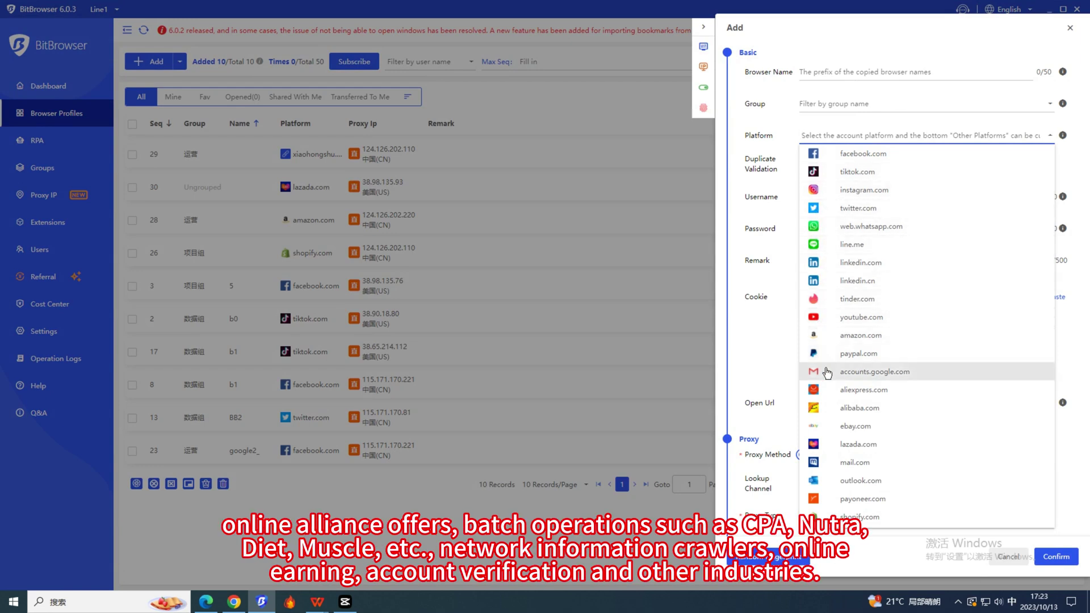
pyautogui.scroll(-1, 827, 373)
pyautogui.scroll(-3, 827, 373)
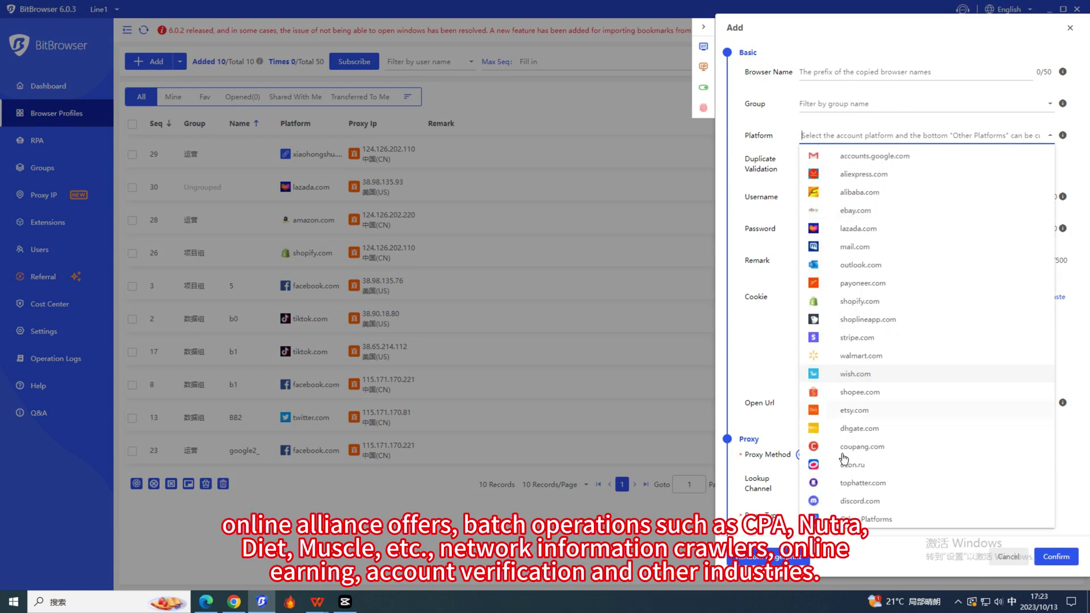
pyautogui.click(865, 520)
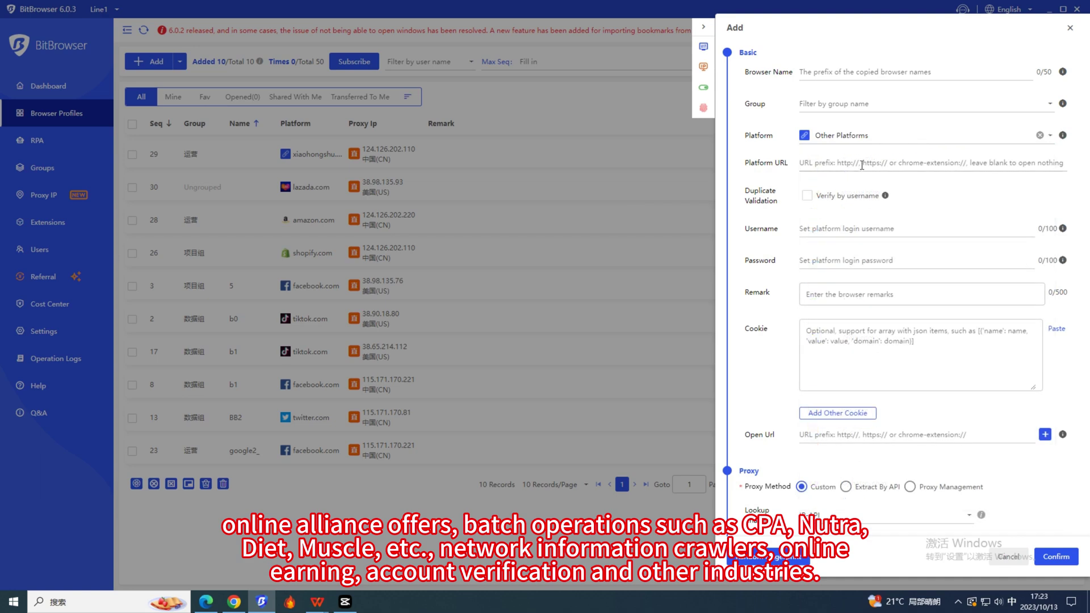
# Step: Look over the available profile groups, then discard the unfinished new-profile form
pyautogui.click(830, 164)
pyautogui.scroll(-6, 830, 197)
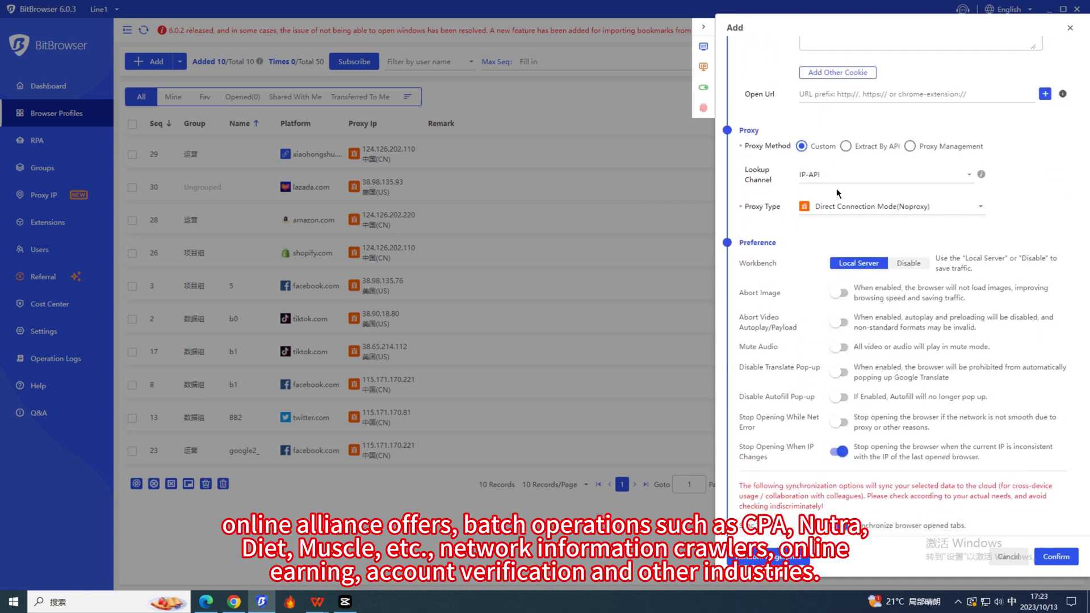
pyautogui.scroll(6, 836, 189)
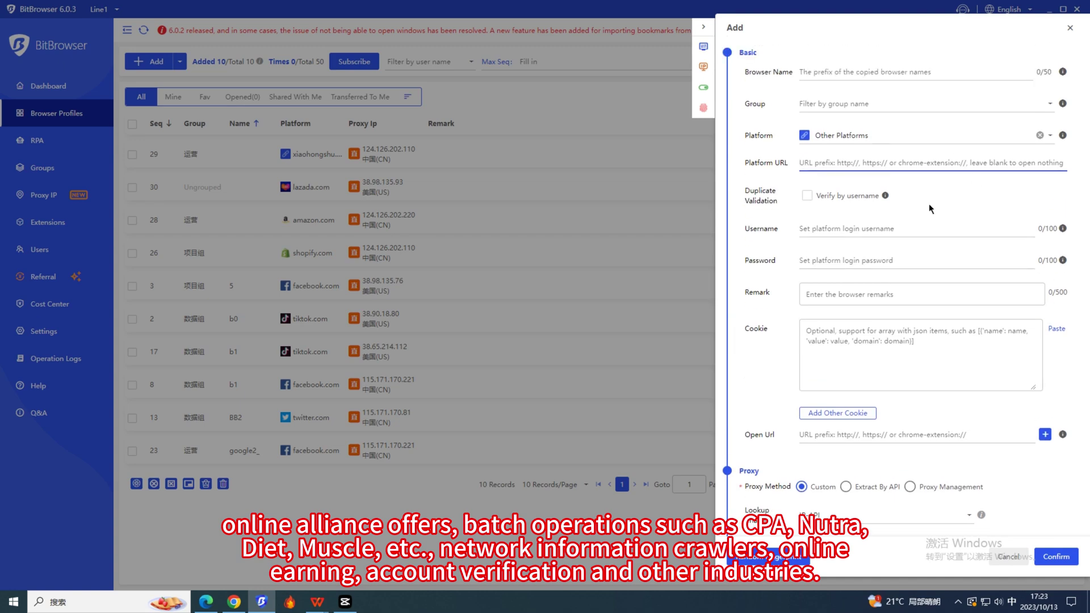
pyautogui.click(1004, 106)
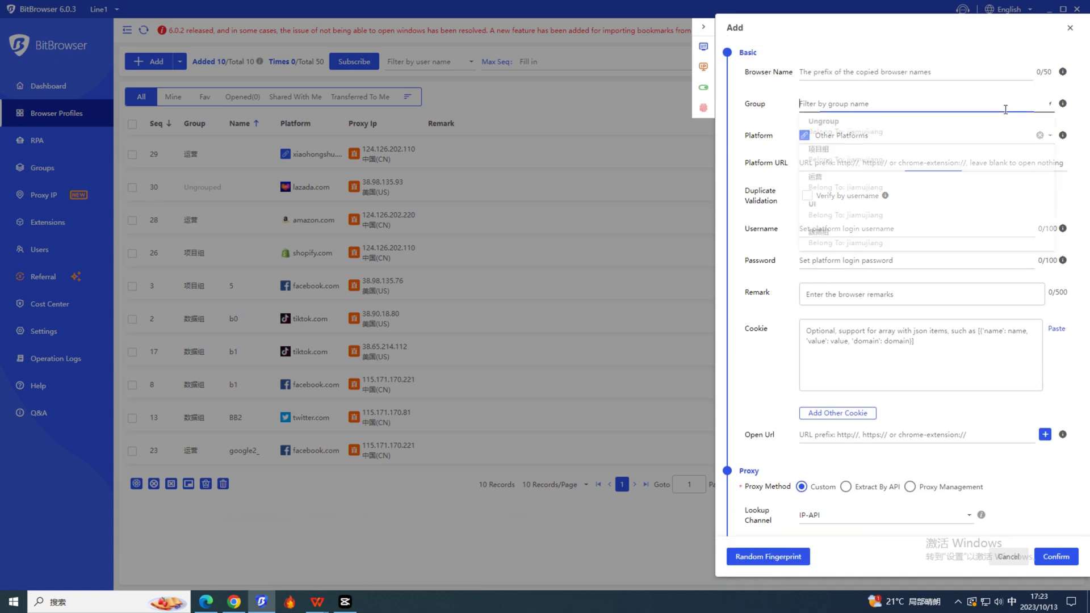
pyautogui.click(1066, 27)
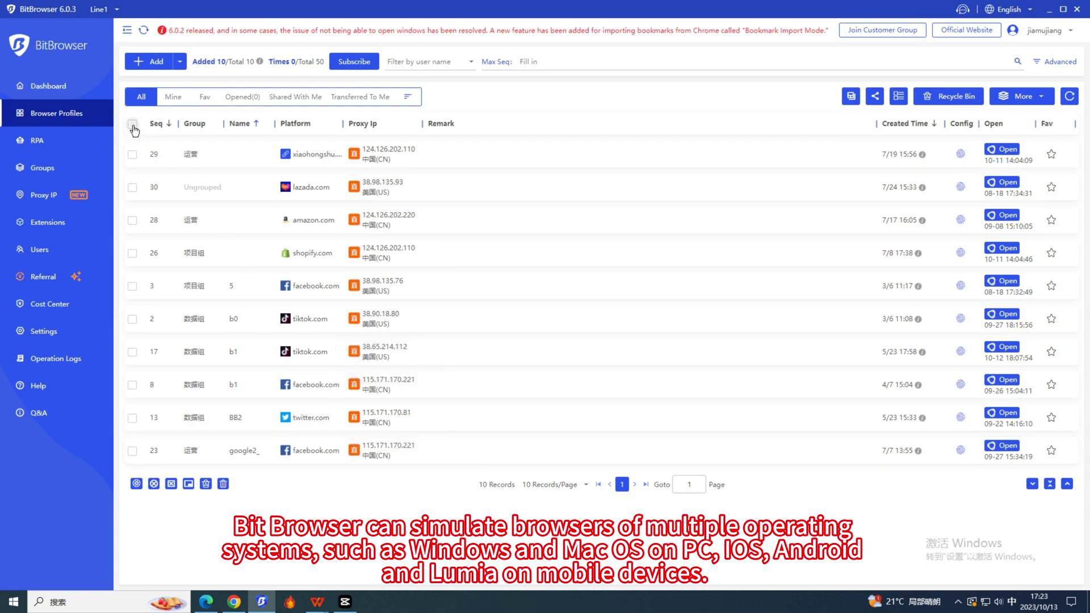
# Step: Start a fresh profile and set its fingerprint OS to iOS after briefly trying Android
pyautogui.click(150, 62)
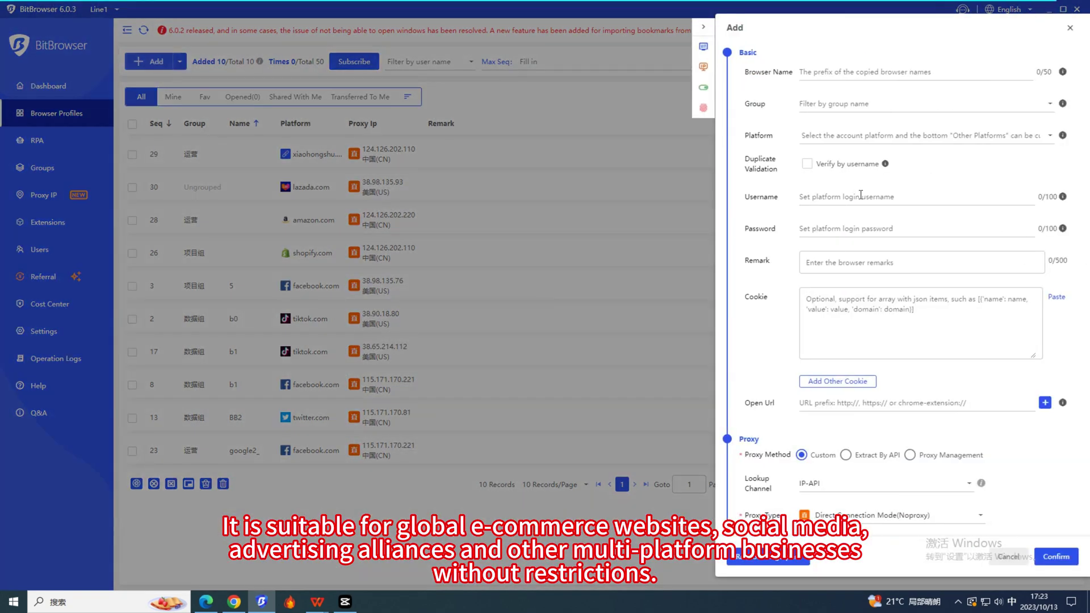
pyautogui.click(703, 107)
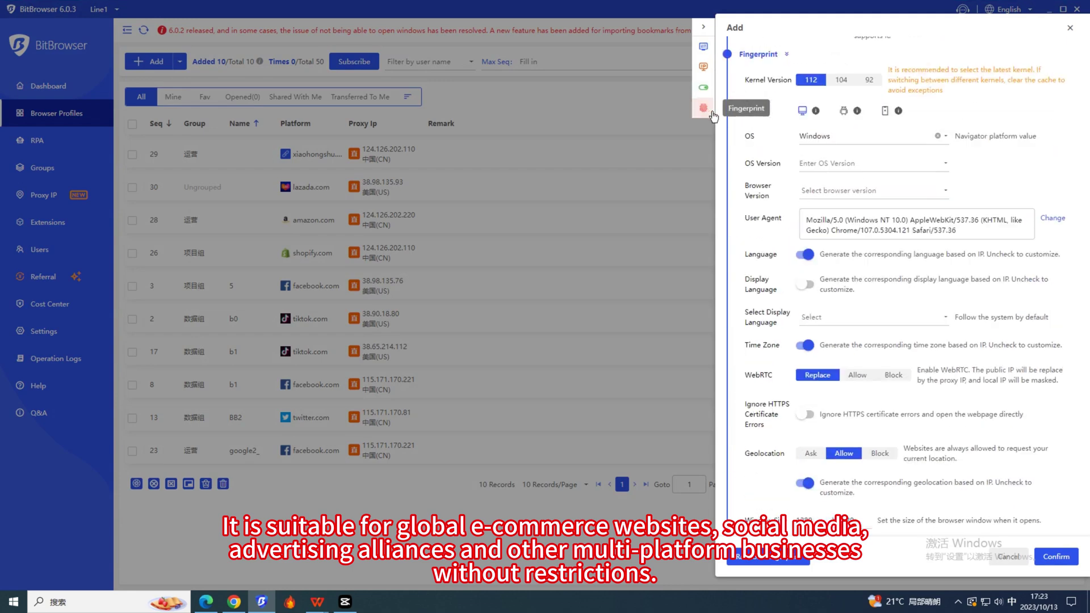
pyautogui.click(817, 135)
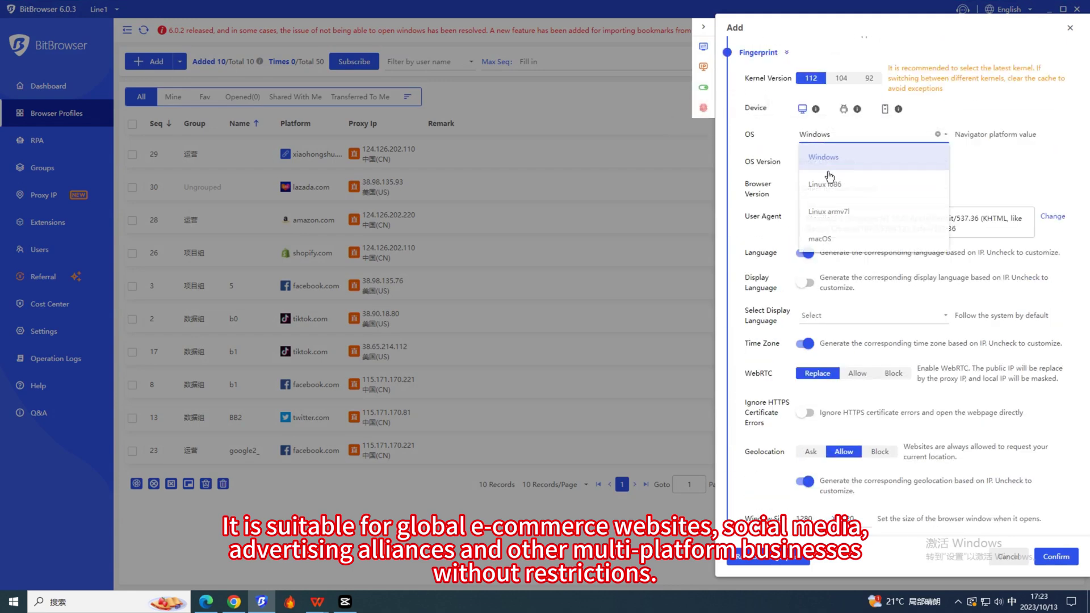
pyautogui.click(844, 109)
pyautogui.click(843, 139)
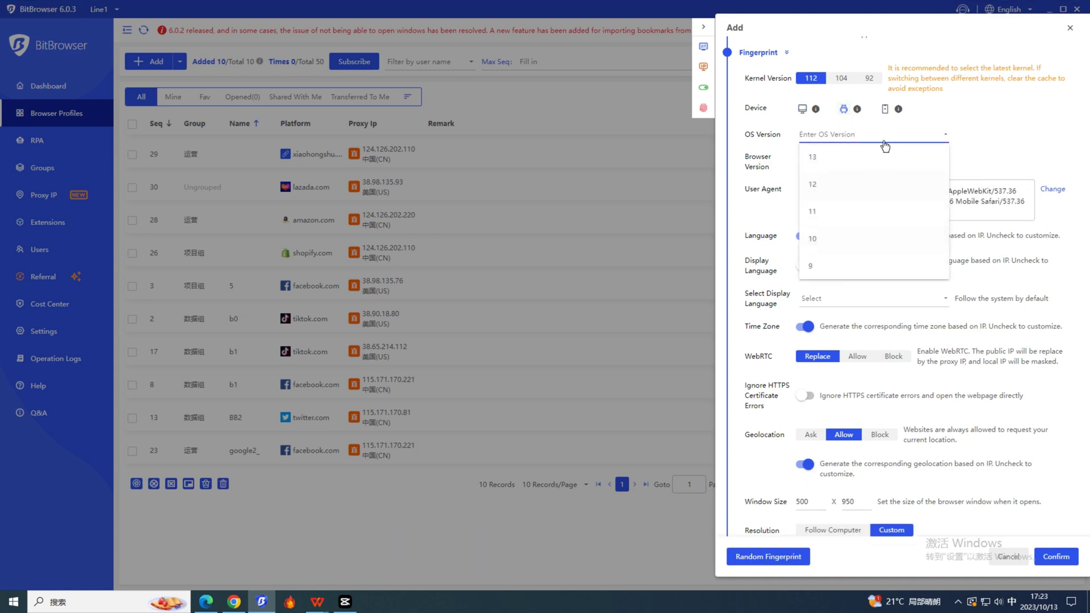
pyautogui.click(886, 110)
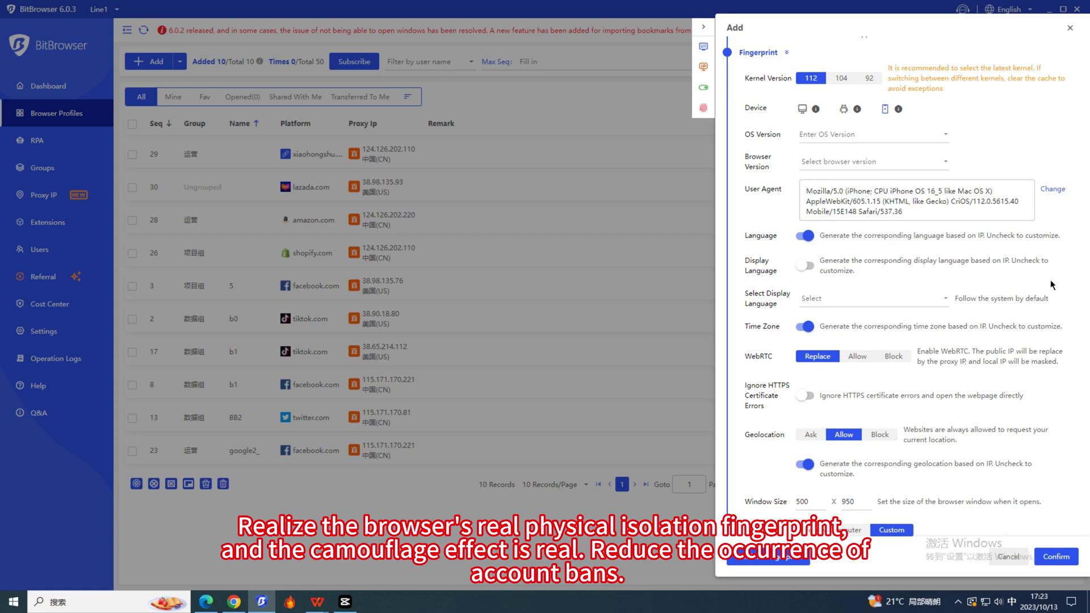
# Step: Generate a new random device name and MAC address for the fingerprint
pyautogui.scroll(-3, 916, 263)
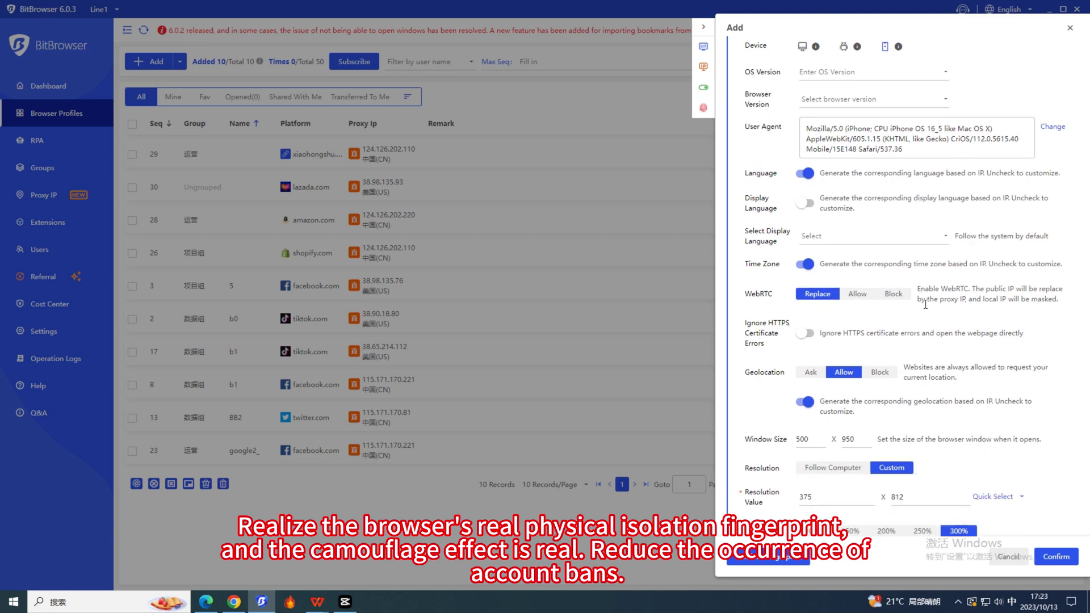
pyautogui.scroll(-8, 927, 351)
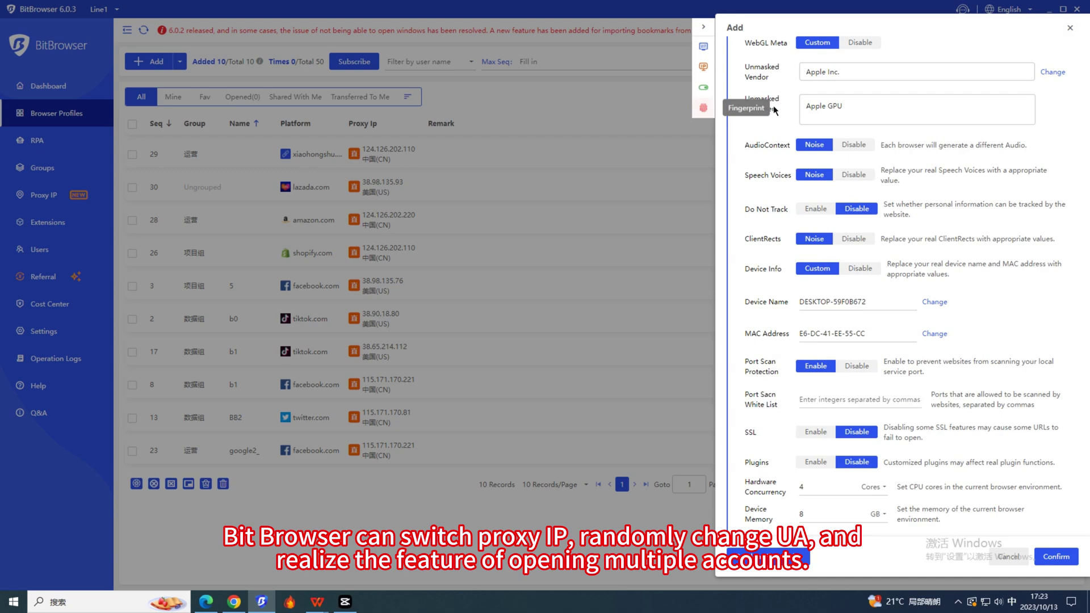
pyautogui.click(935, 301)
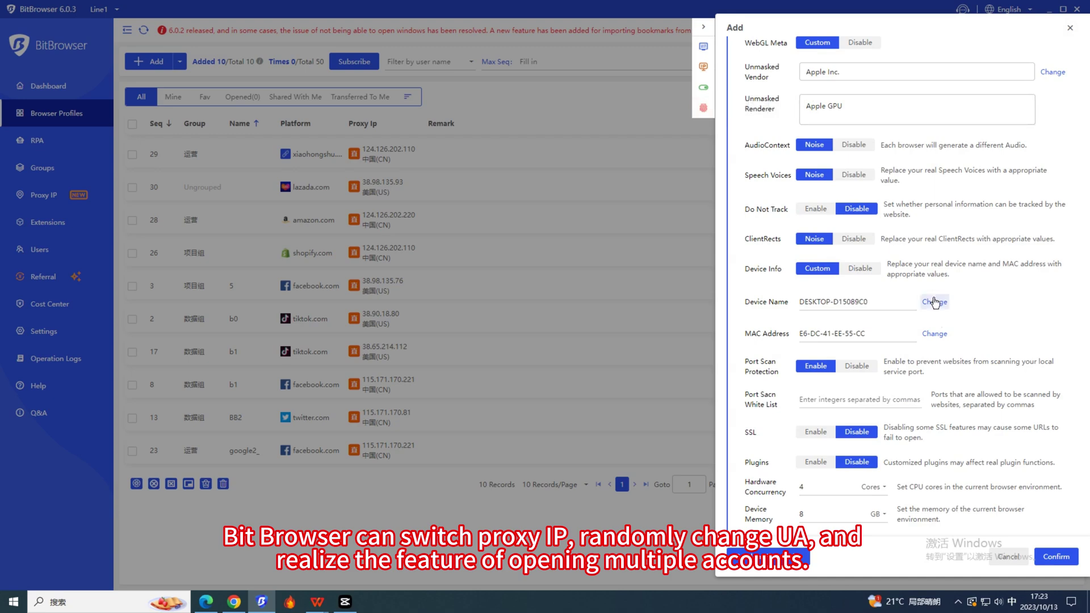
pyautogui.click(934, 334)
pyautogui.scroll(4, 933, 244)
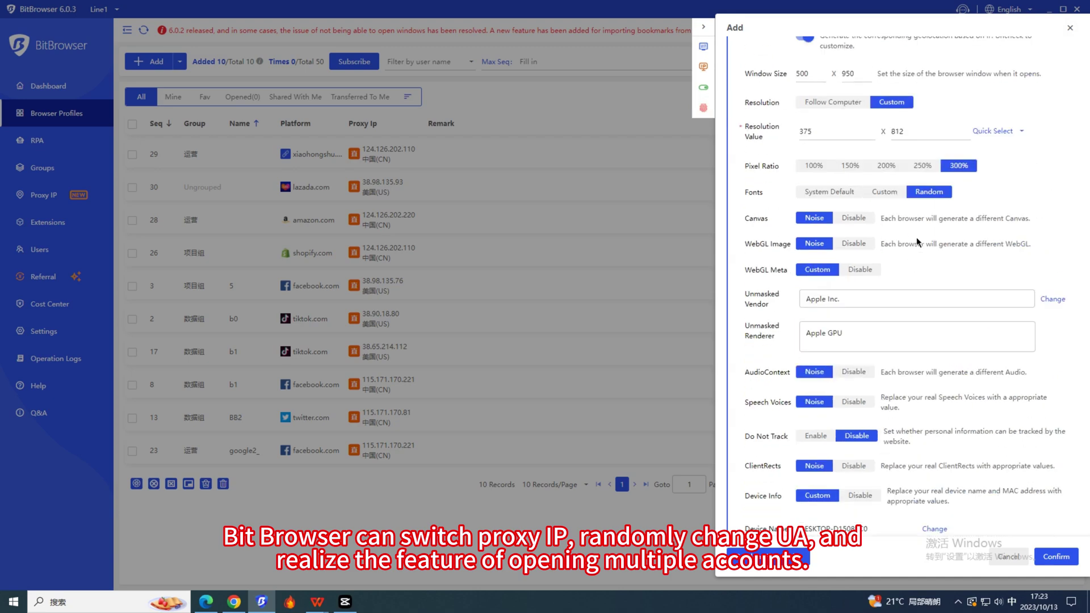
pyautogui.click(1042, 298)
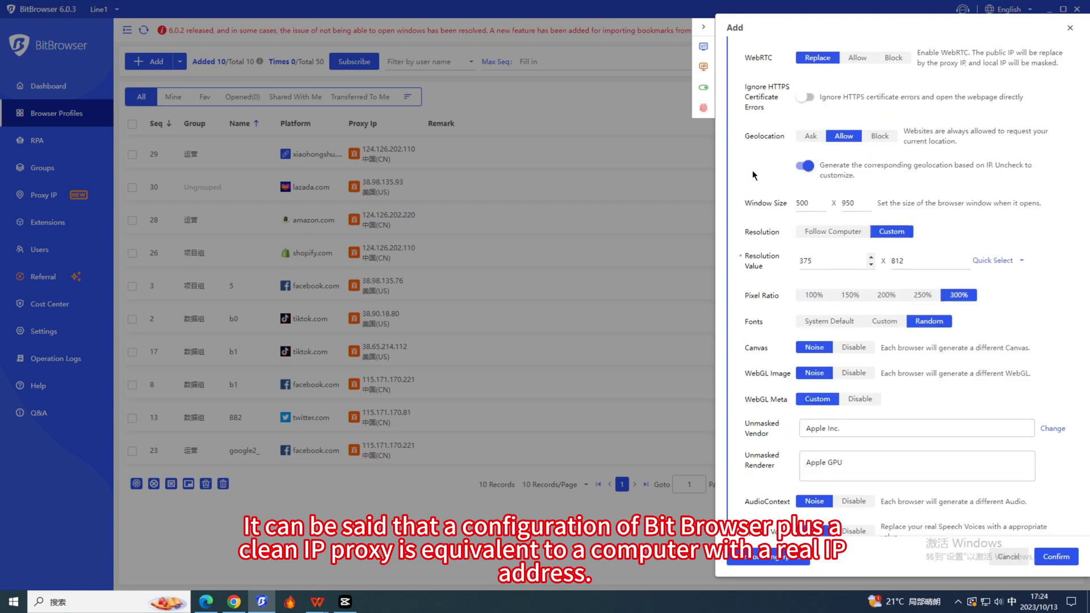
pyautogui.scroll(5, 752, 169)
pyautogui.click(703, 67)
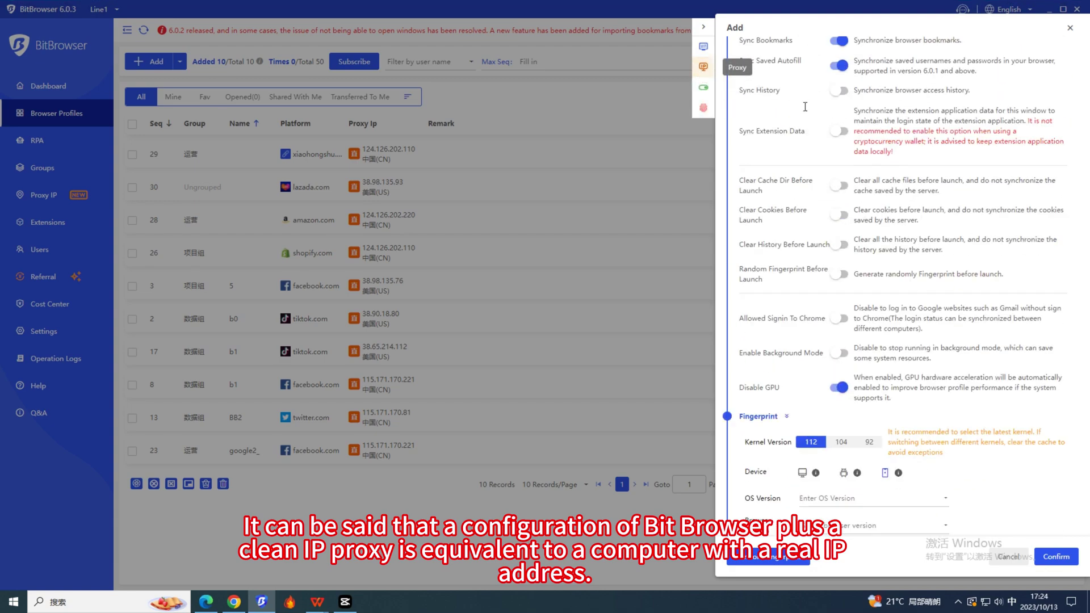
# Step: Review the IP lookup channel options and the available proxy types
pyautogui.scroll(4, 865, 223)
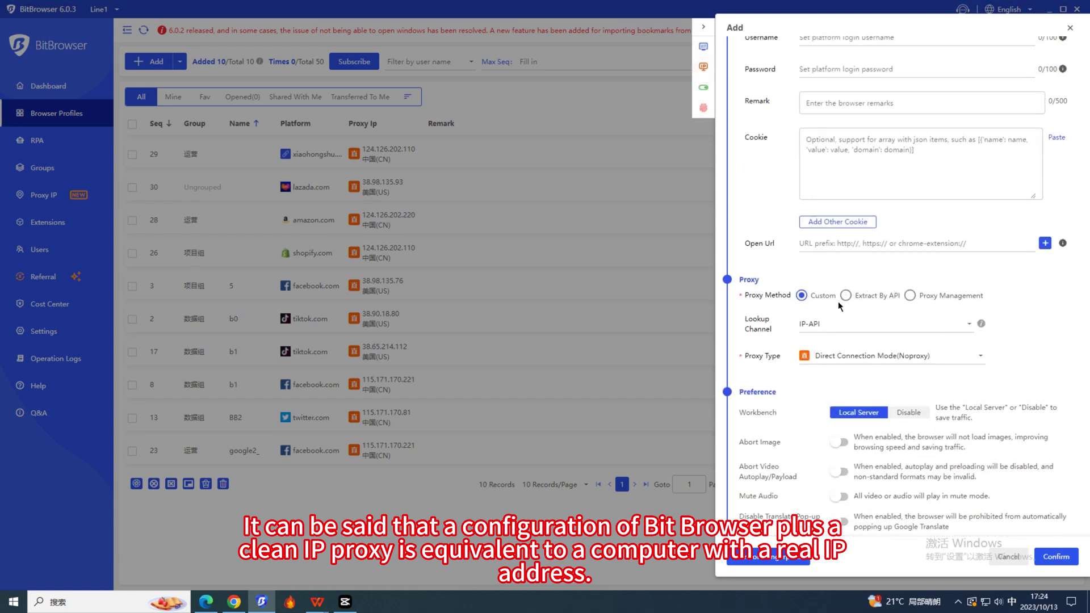
pyautogui.click(847, 329)
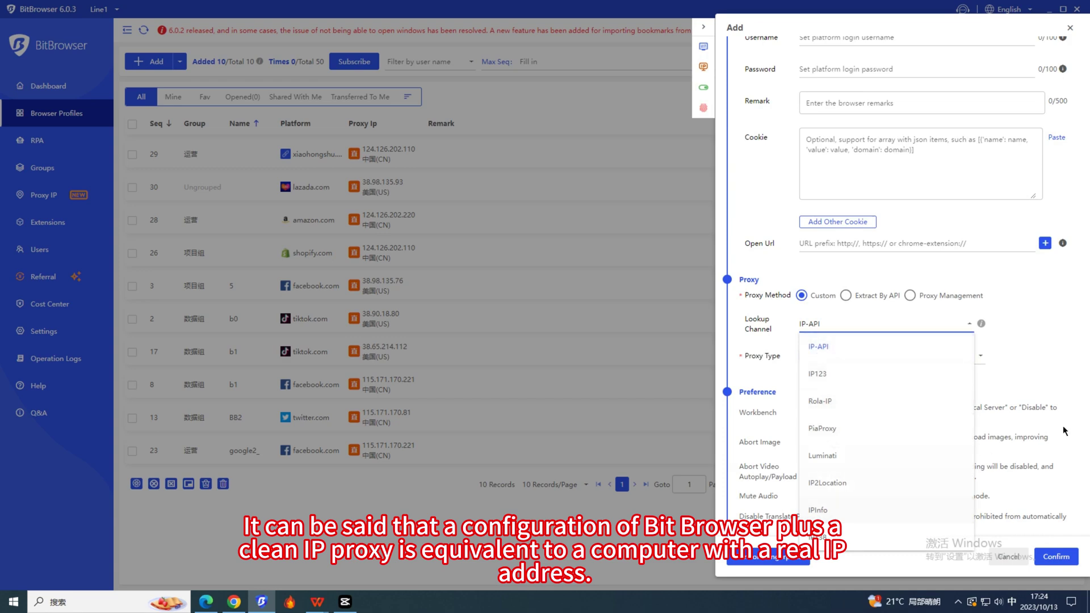
pyautogui.click(860, 356)
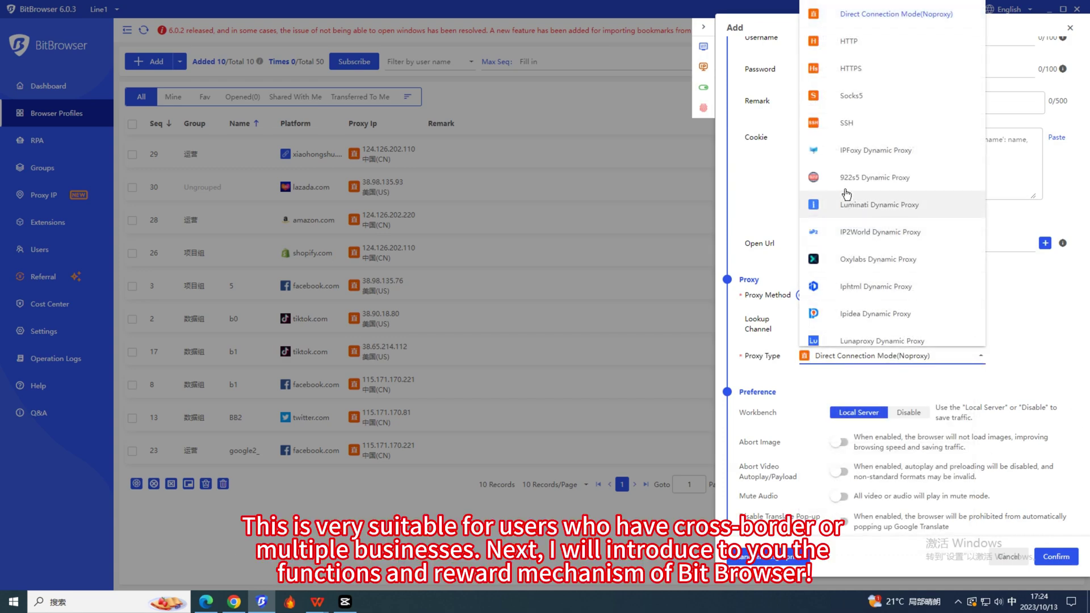
pyautogui.click(1055, 304)
# Step: Try Extract By API and Proxy Management, then close the form without saving
pyautogui.click(861, 298)
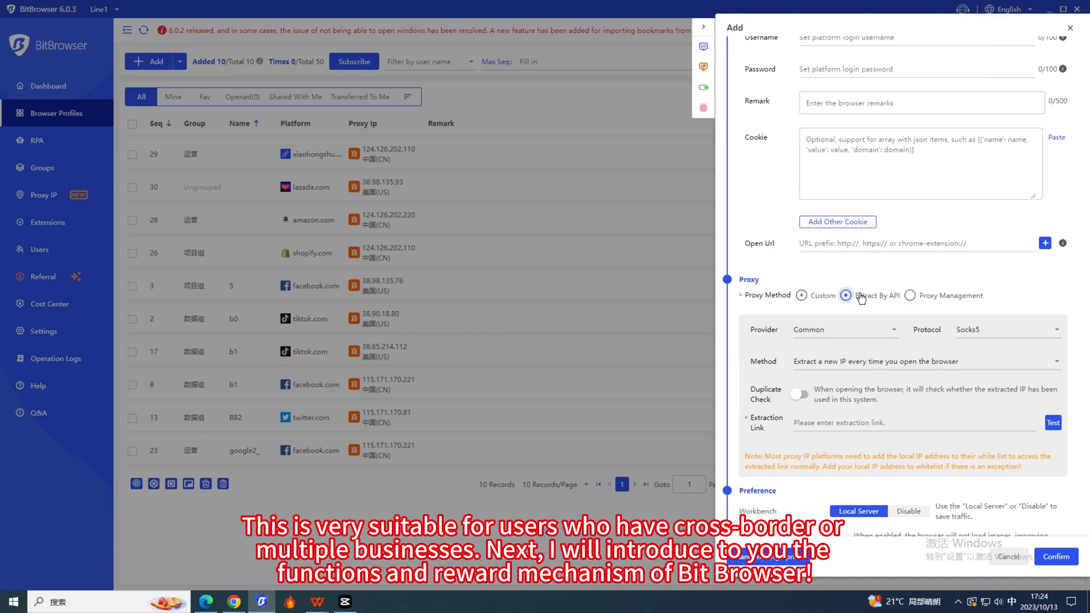
pyautogui.click(910, 295)
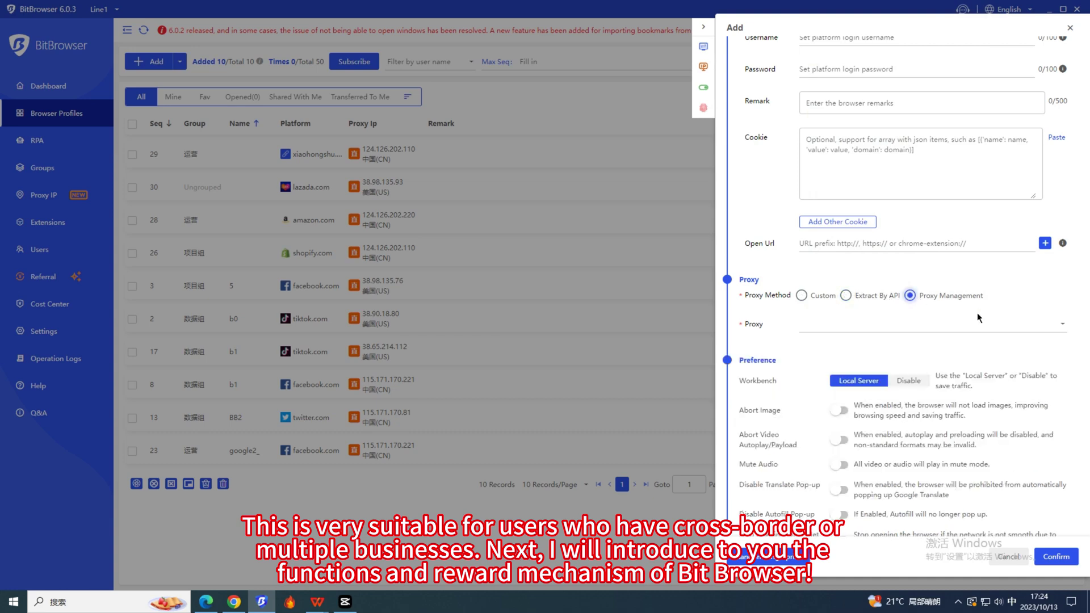
pyautogui.scroll(3, 968, 231)
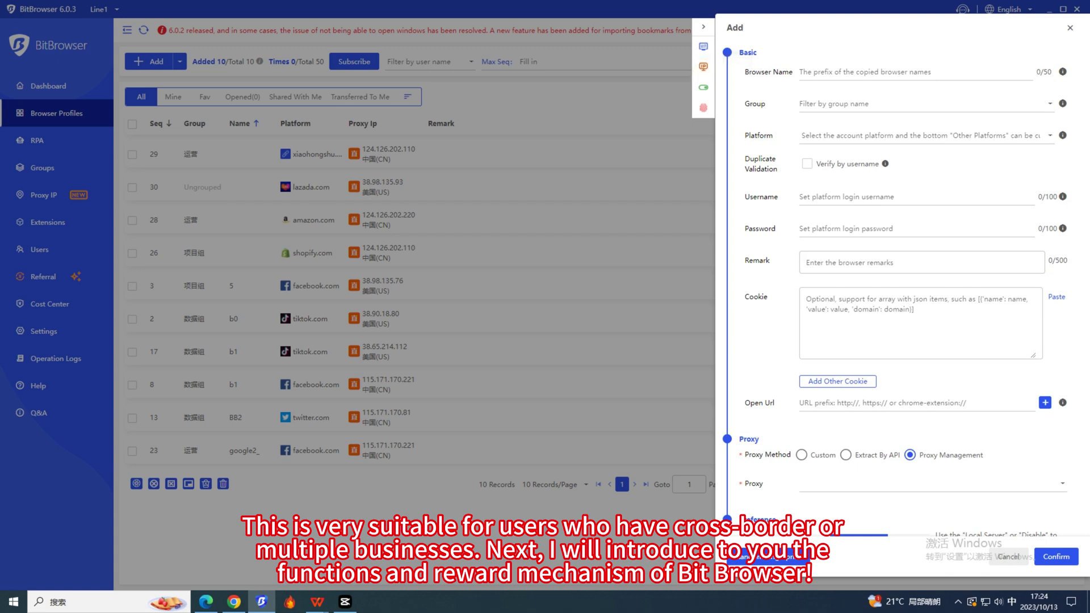
pyautogui.click(1070, 27)
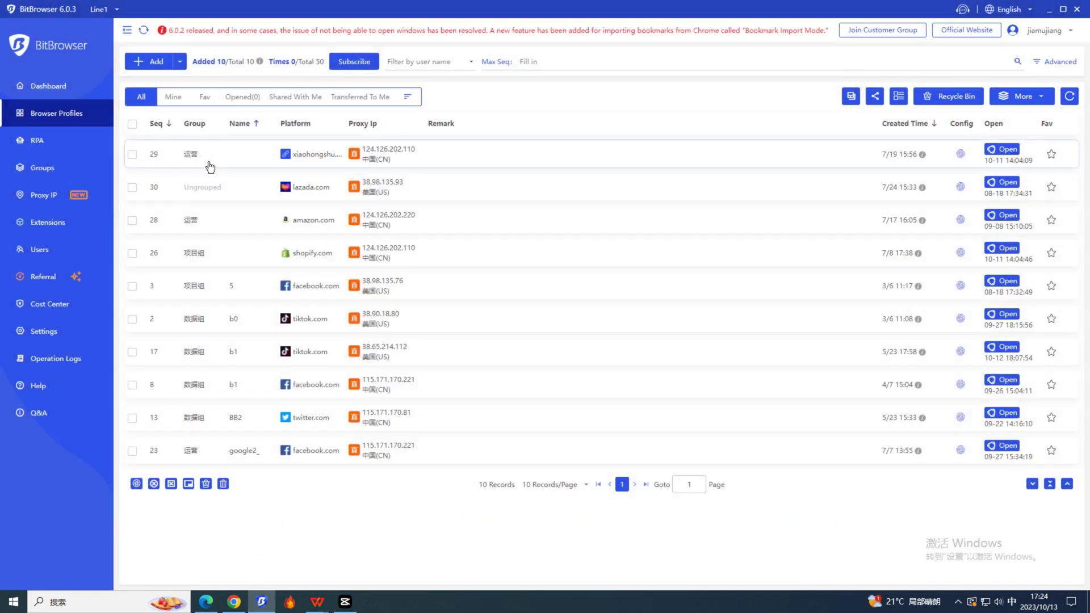
# Step: Inspect profile 29's proxy settings without changing them, then toggle select-all on and off
pyautogui.click(133, 155)
pyautogui.click(417, 153)
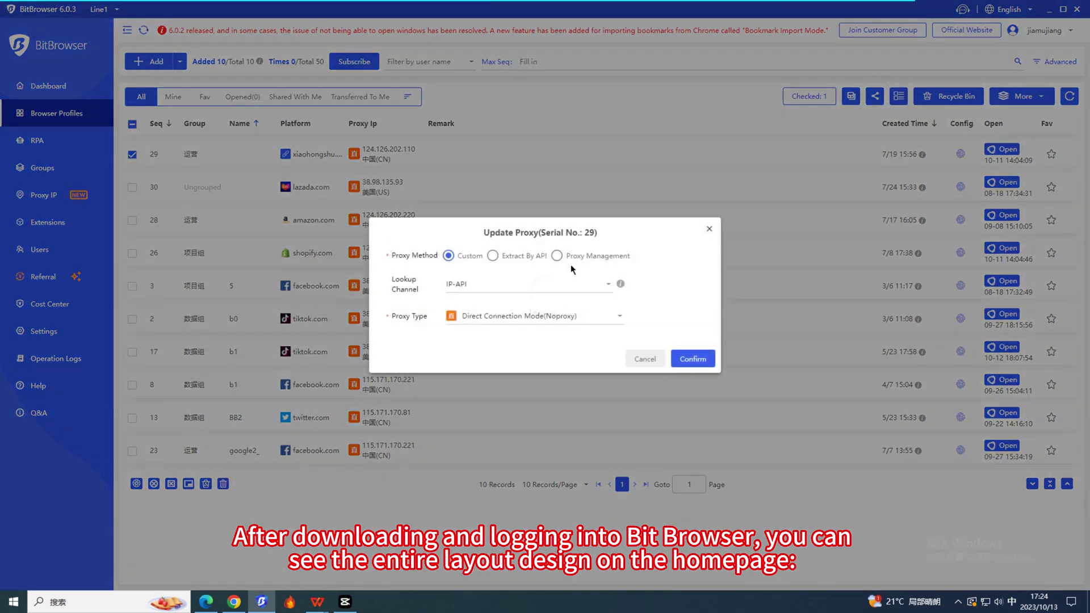
pyautogui.click(707, 226)
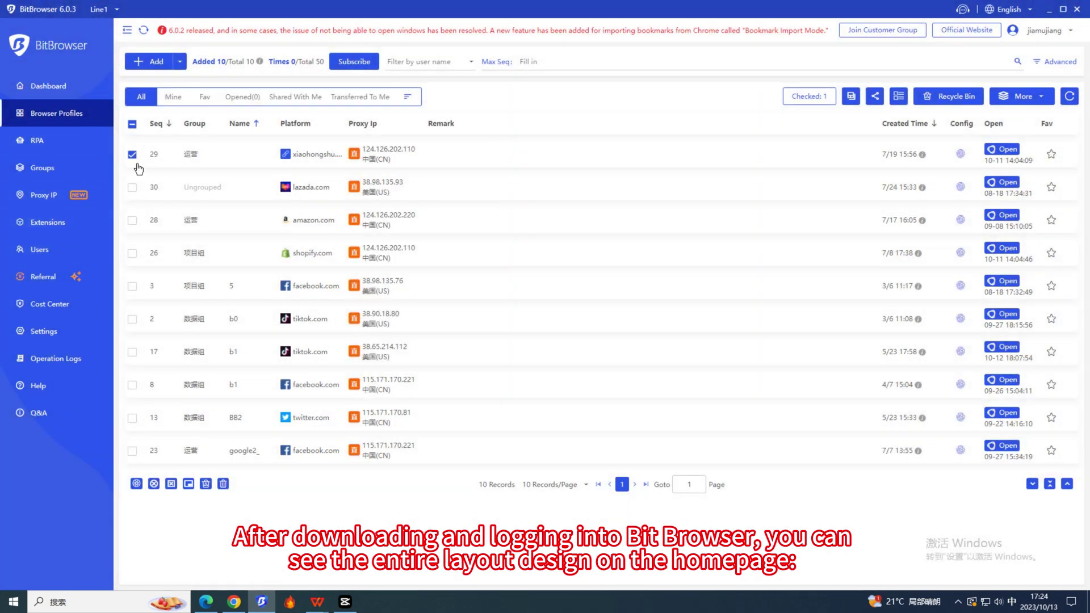
pyautogui.click(132, 124)
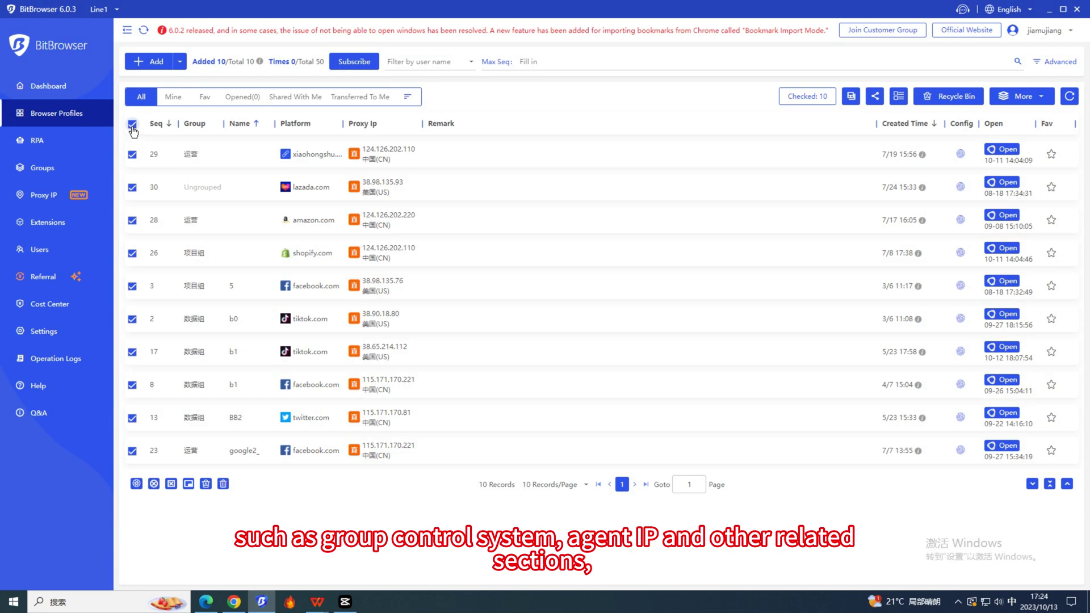
pyautogui.click(133, 125)
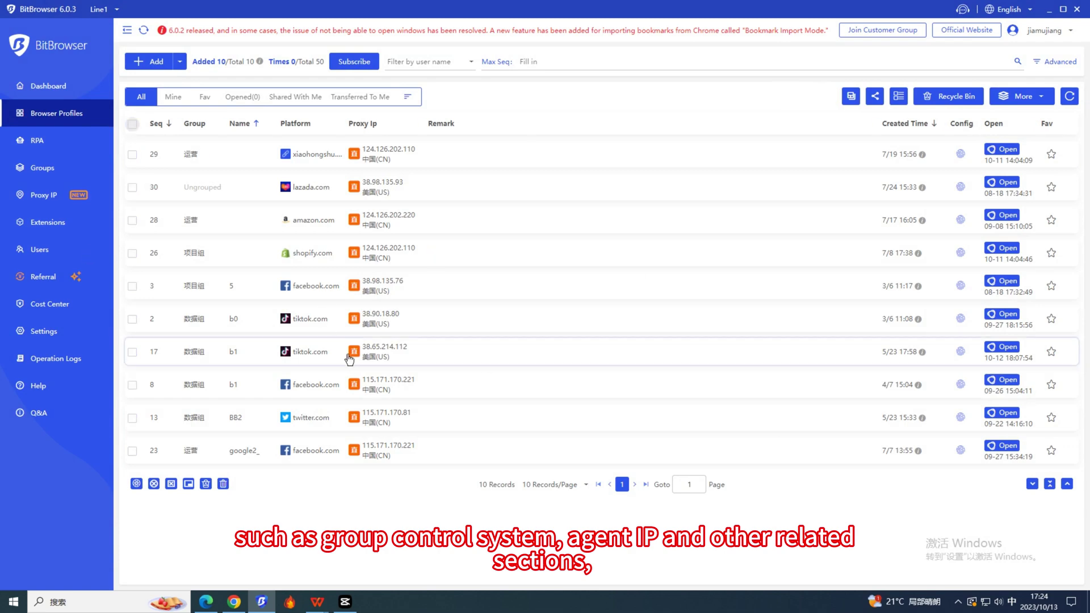
# Step: Visit the Dashboard overview, then return to the Browser Profiles list
pyautogui.click(64, 87)
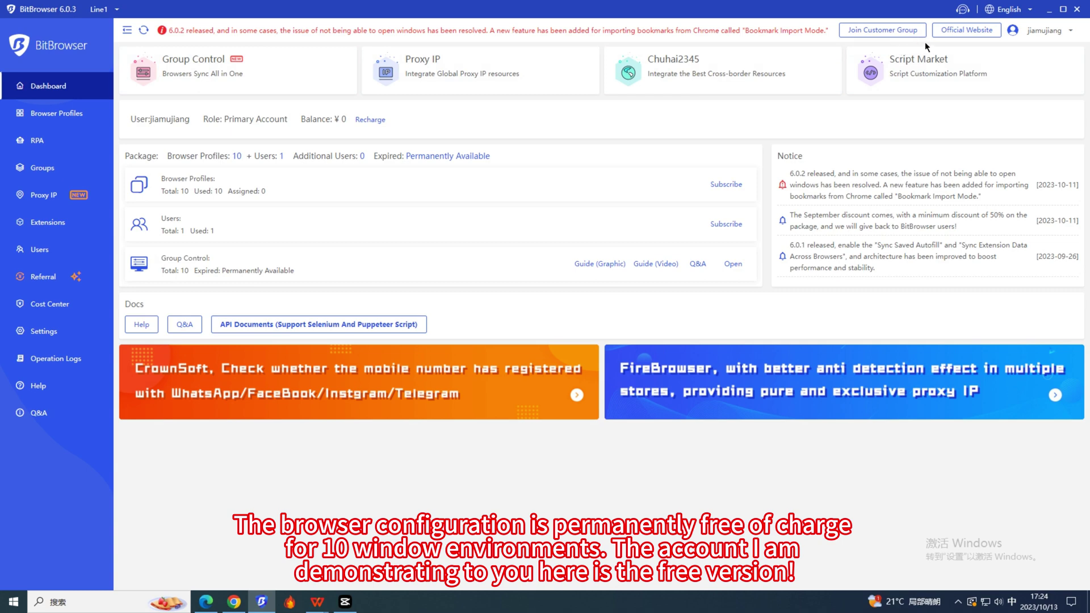
pyautogui.click(63, 114)
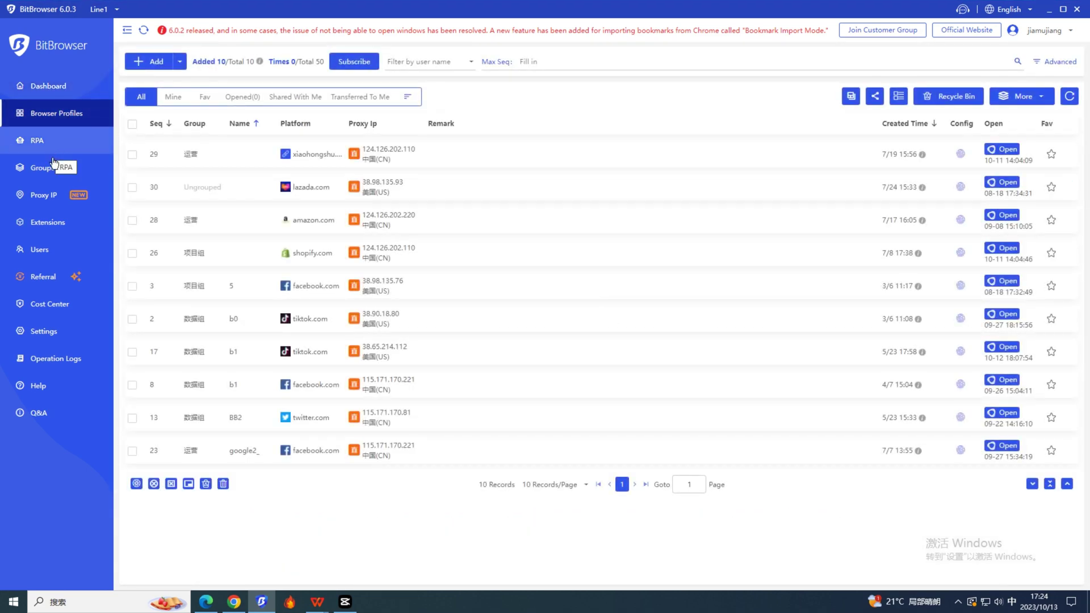
pyautogui.click(144, 67)
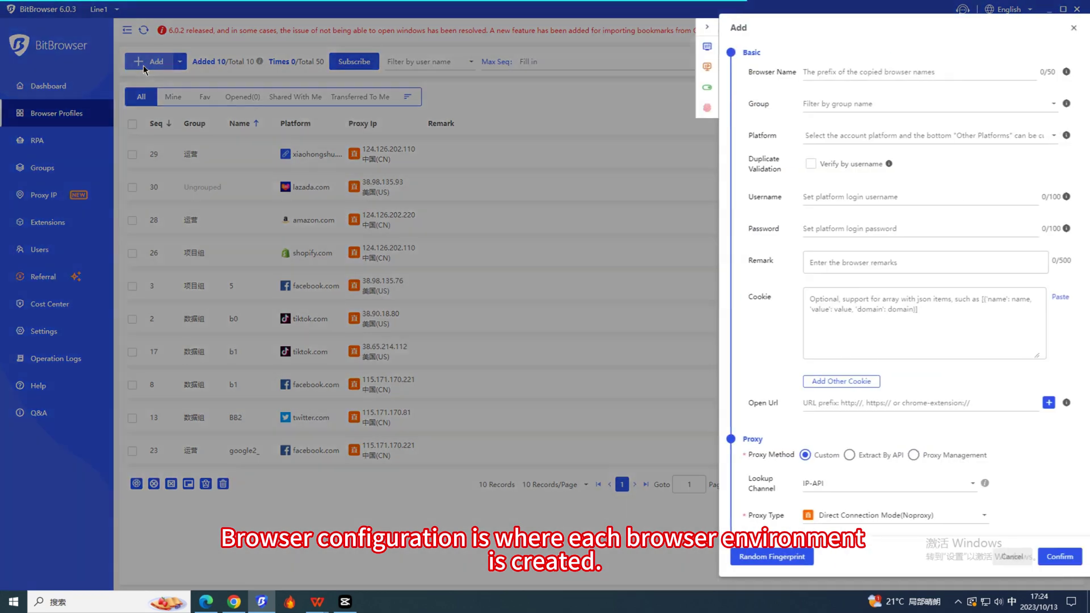
pyautogui.click(1070, 28)
pyautogui.moveTo(259, 67)
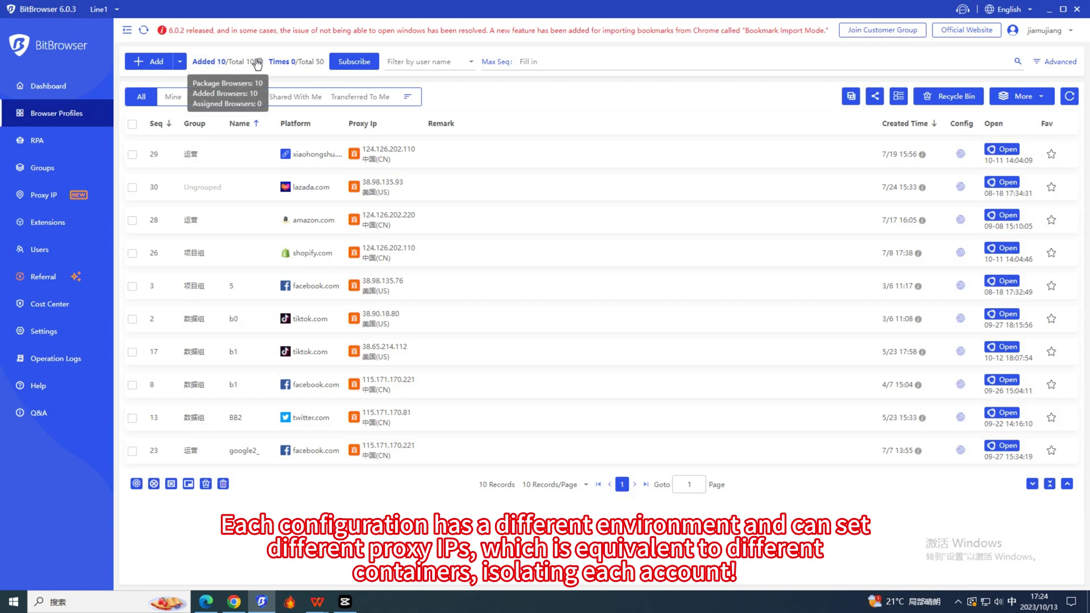
pyautogui.click(153, 61)
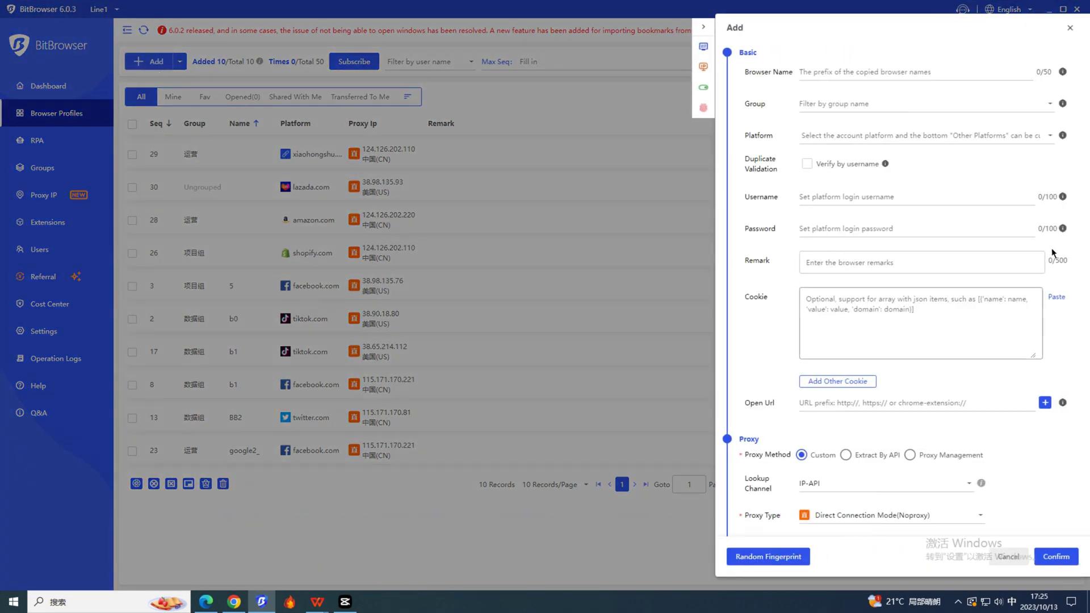
pyautogui.click(931, 125)
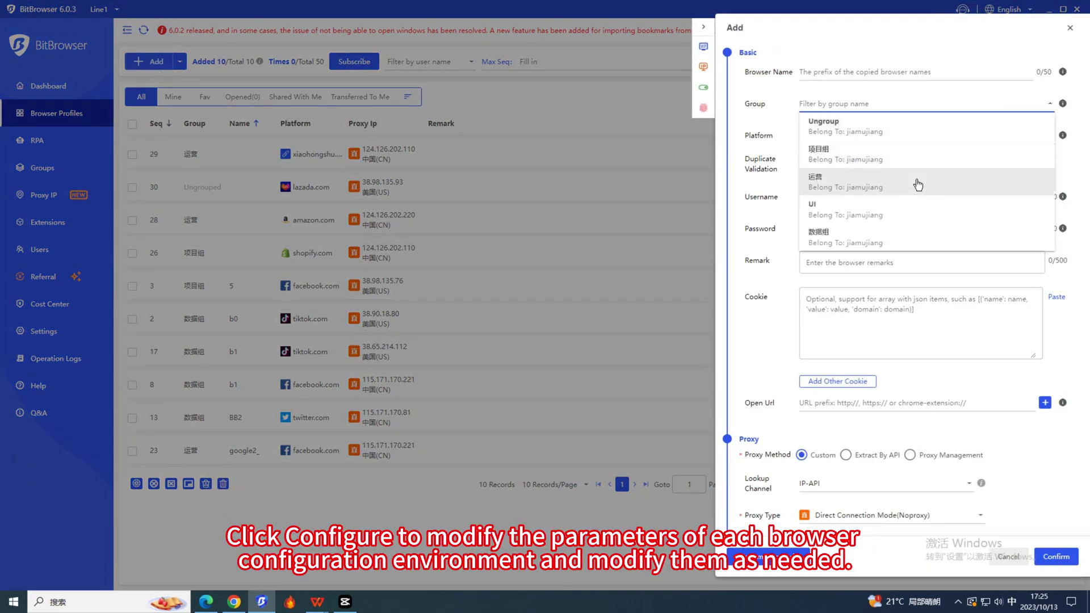
pyautogui.click(1061, 168)
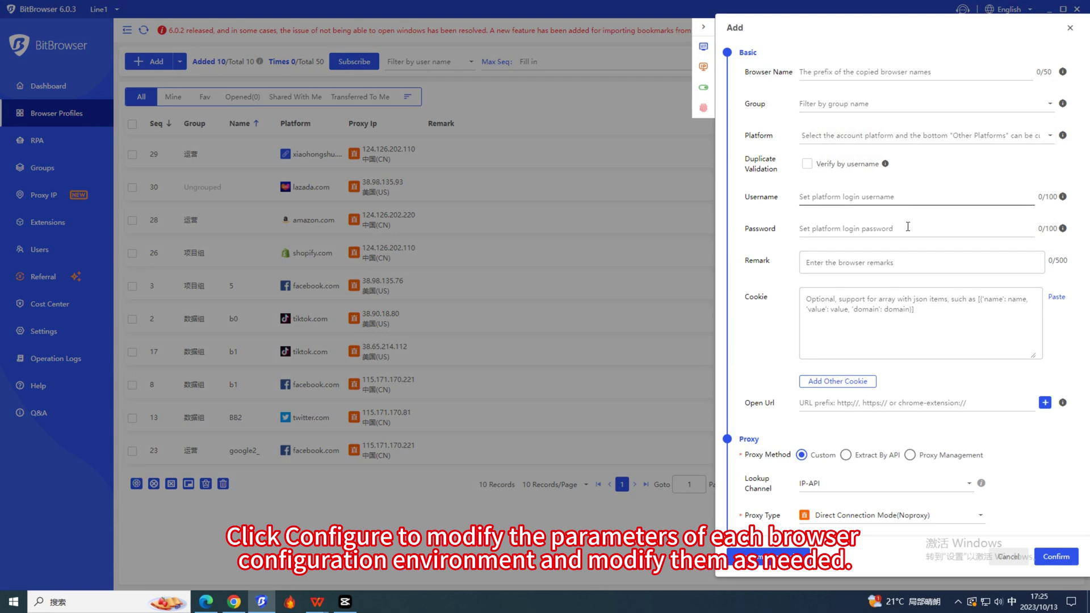
pyautogui.scroll(-3, 913, 382)
pyautogui.scroll(-4, 823, 289)
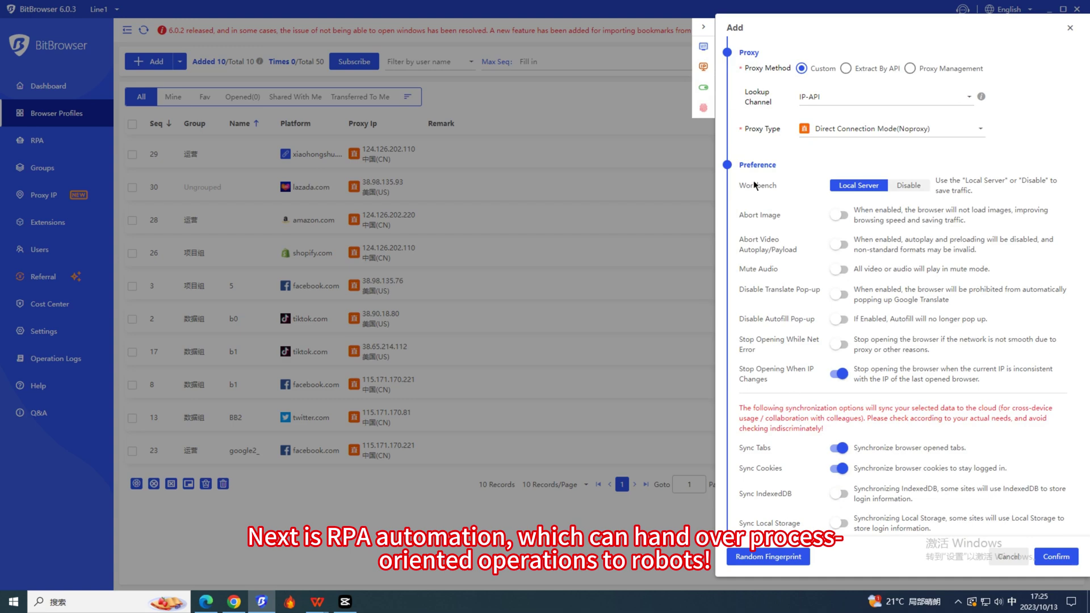
pyautogui.click(703, 107)
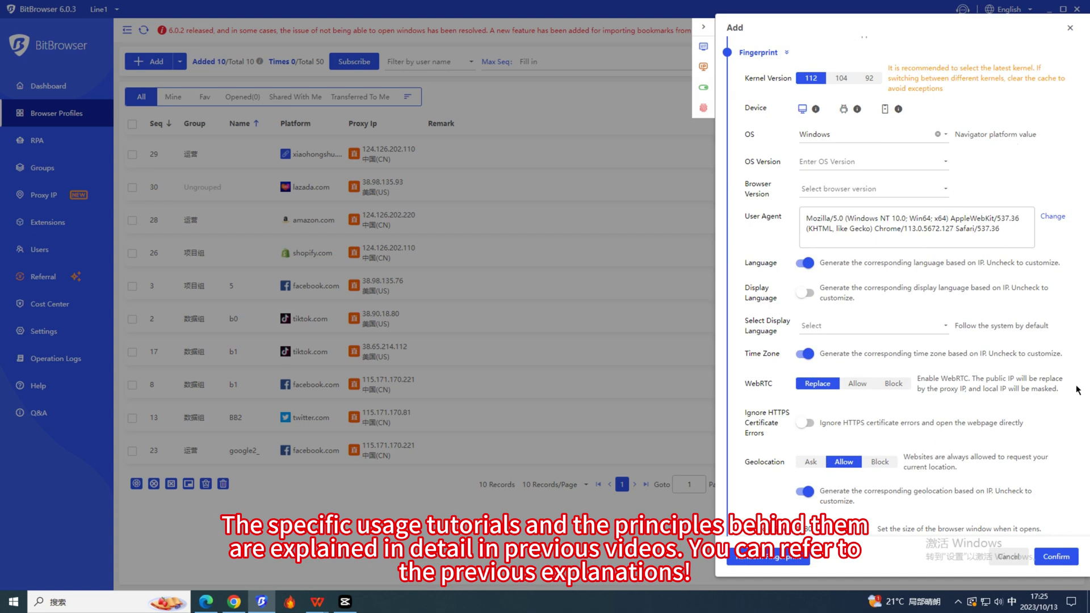
pyautogui.click(1069, 29)
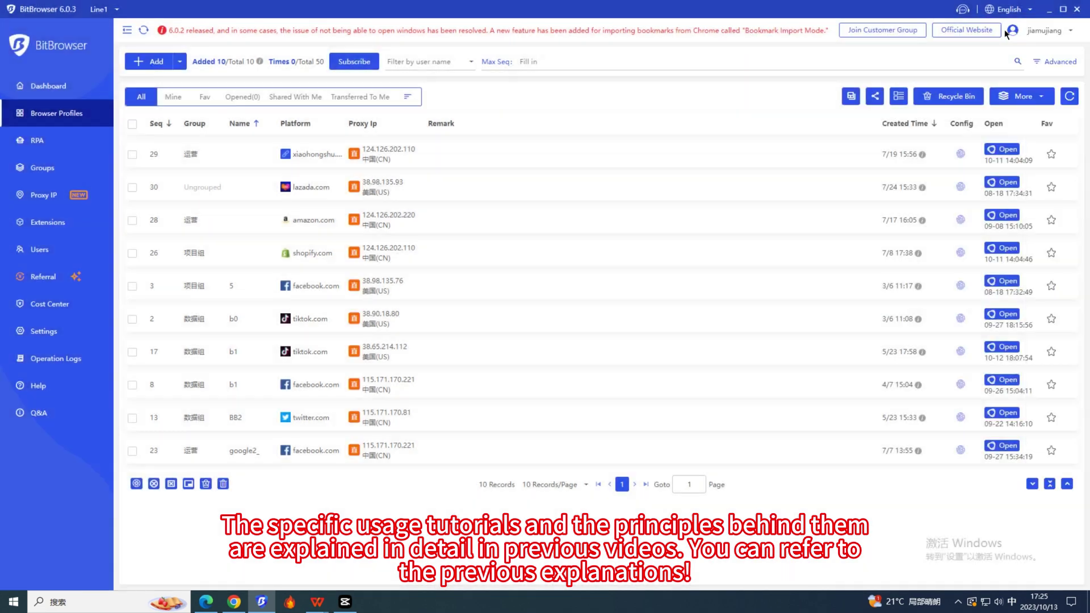
# Step: View the RPA task list with its three tasks, then go to the Groups page
pyautogui.click(88, 142)
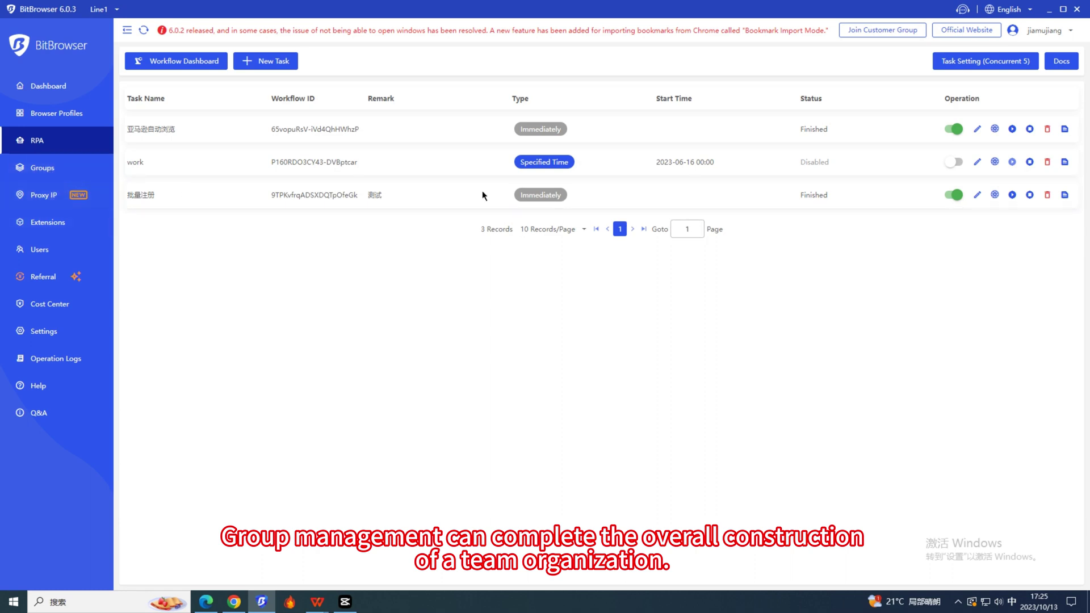
pyautogui.click(42, 168)
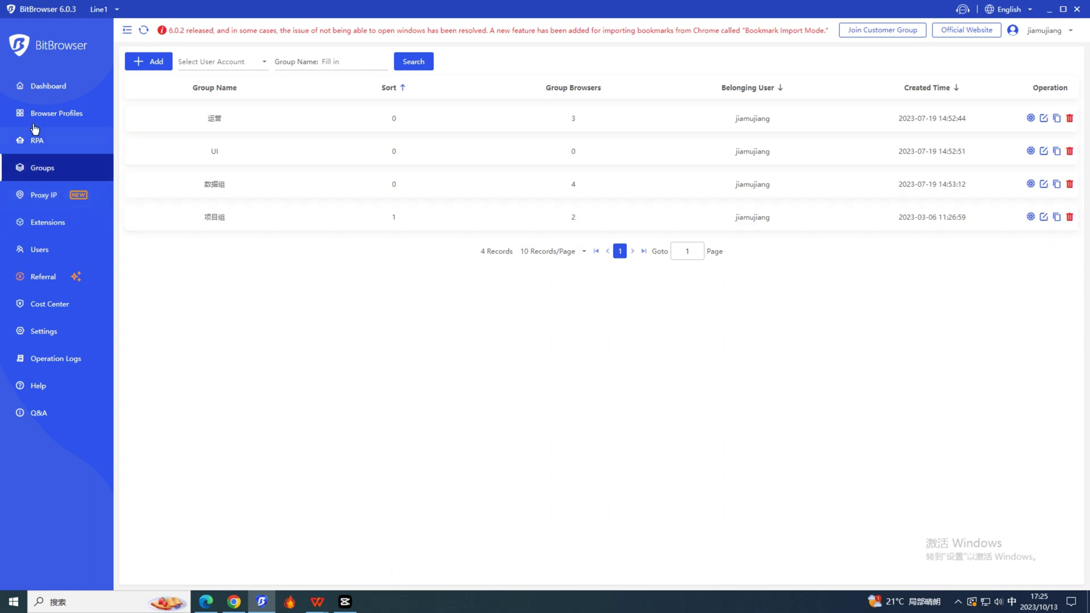
# Step: Open the Add Group dialog, check the Belonging User options, and cancel without adding
pyautogui.click(148, 62)
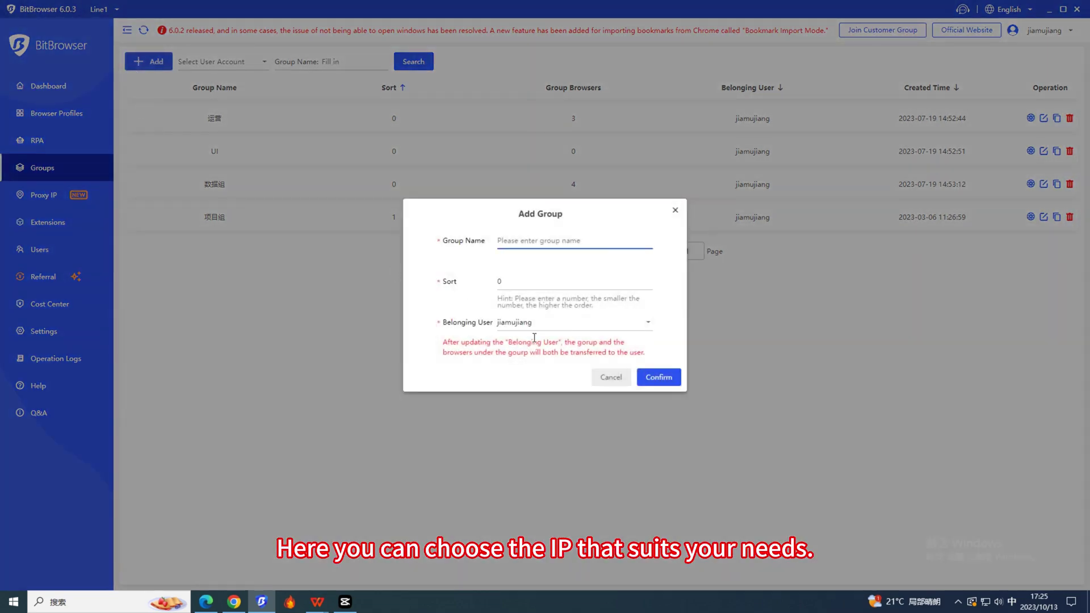
pyautogui.click(534, 334)
pyautogui.click(674, 228)
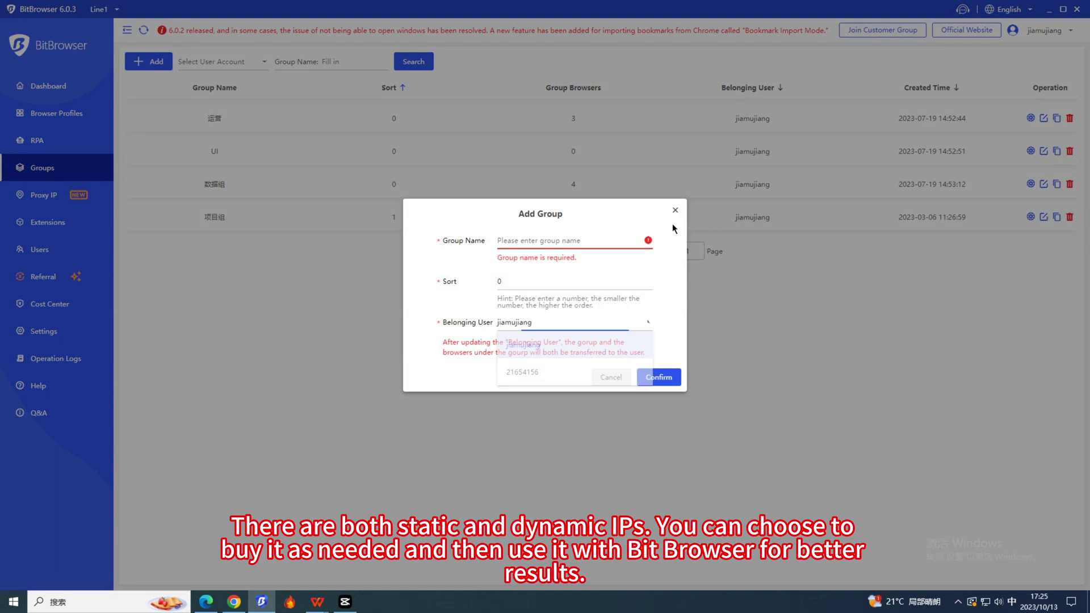
pyautogui.click(674, 210)
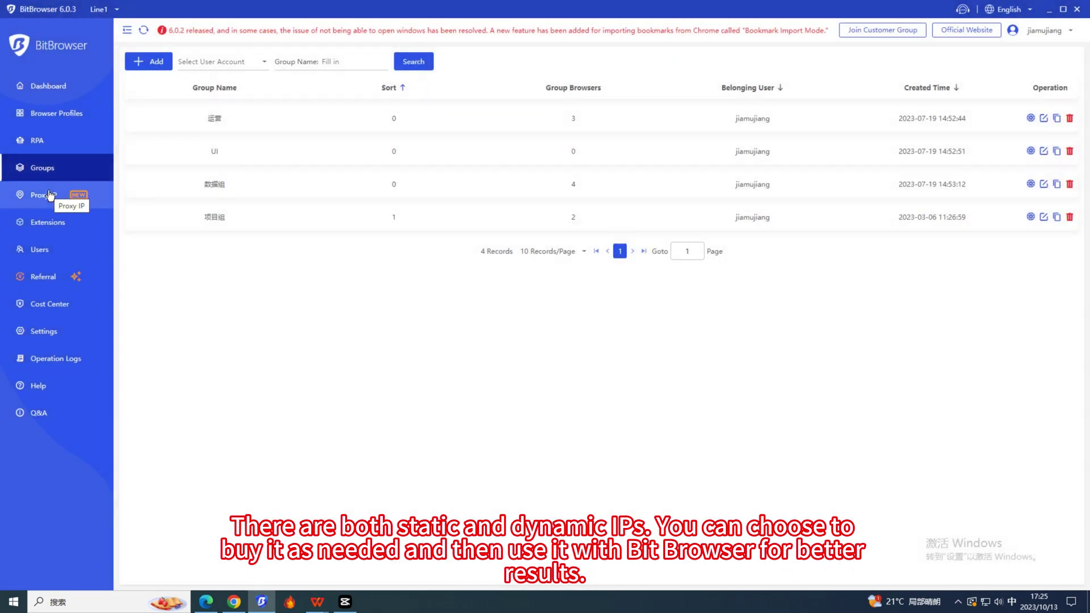
# Step: Browse the Proxy IP page's Chinese and Proxy Management tabs, ending on Recommended Global Proxy IP
pyautogui.click(50, 195)
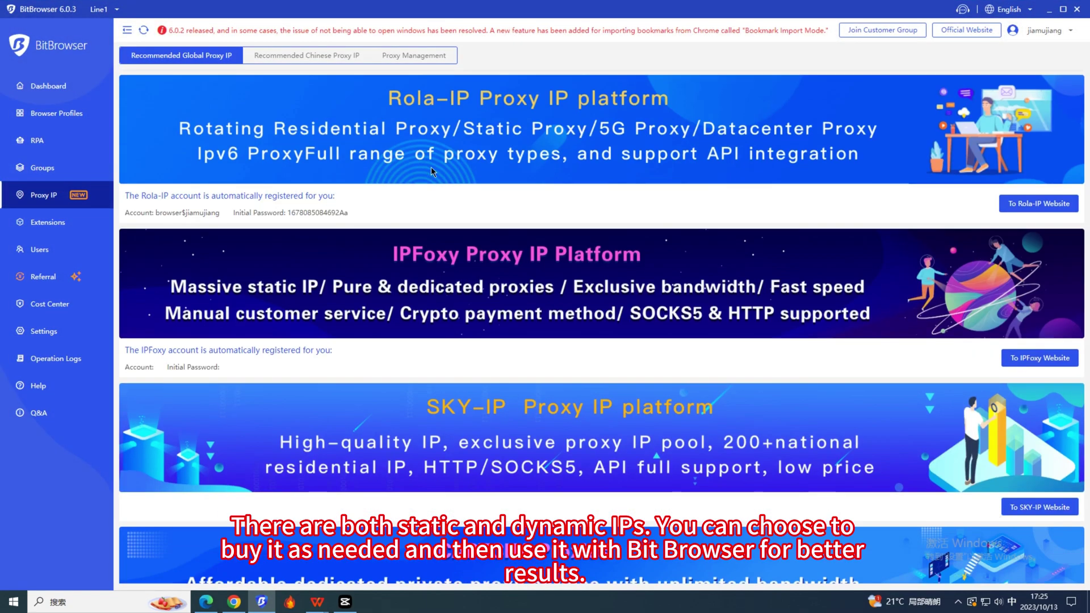
pyautogui.scroll(-20, 431, 170)
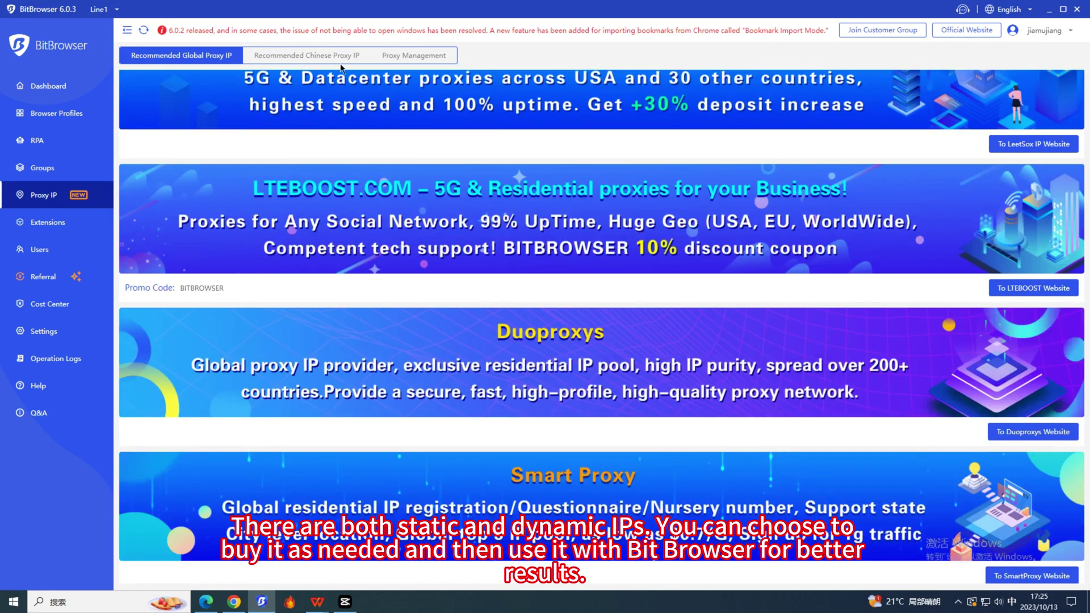
pyautogui.click(340, 57)
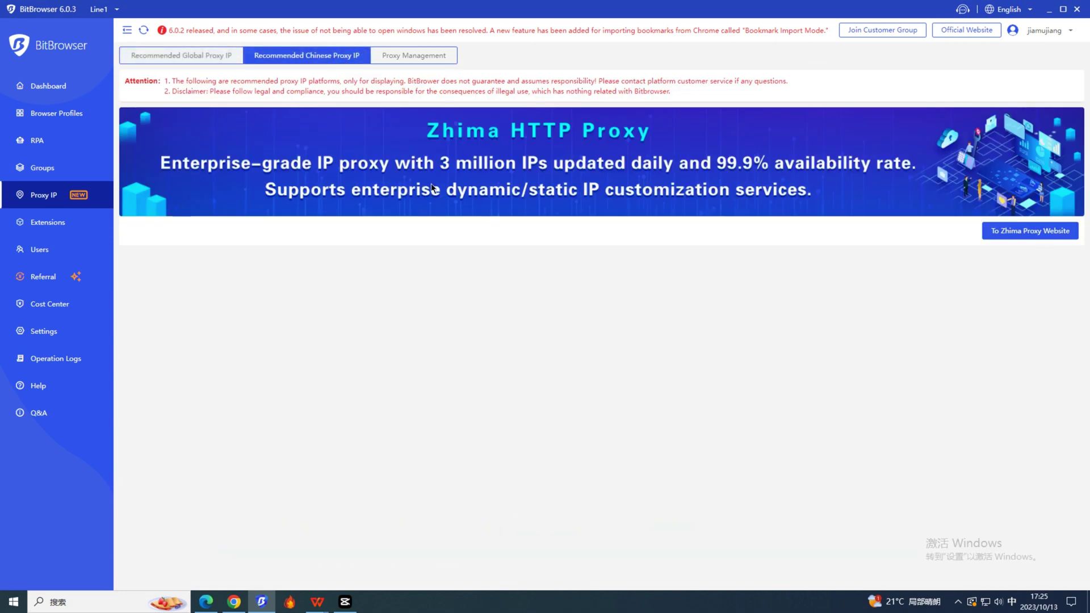
pyautogui.click(419, 57)
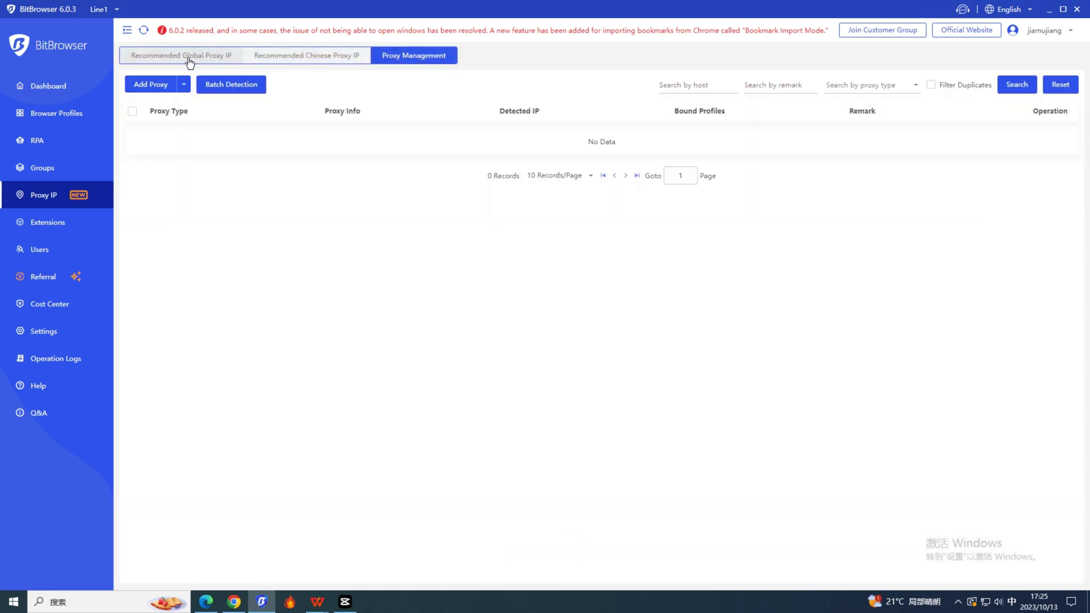
pyautogui.click(143, 60)
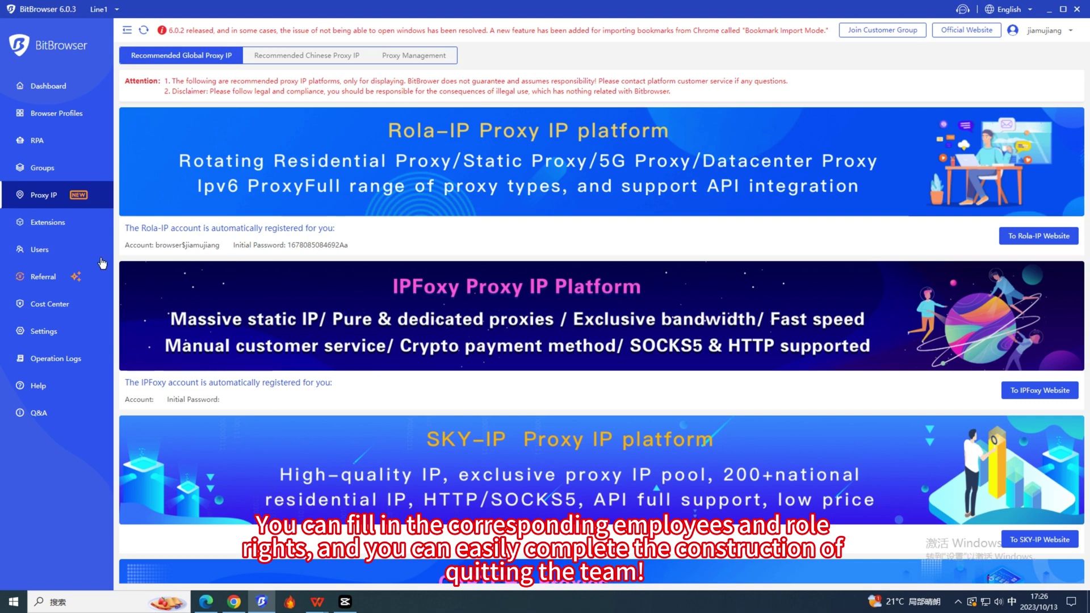
# Step: On the Users page, start a new role and toggle Check All permissions on and off
pyautogui.click(48, 249)
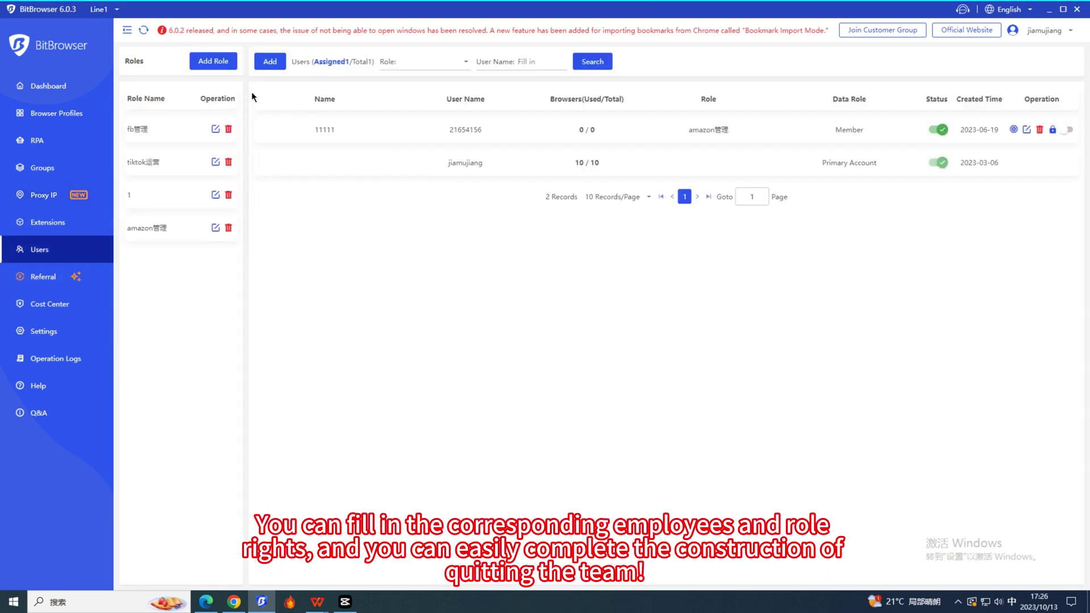
pyautogui.click(213, 61)
pyautogui.click(522, 154)
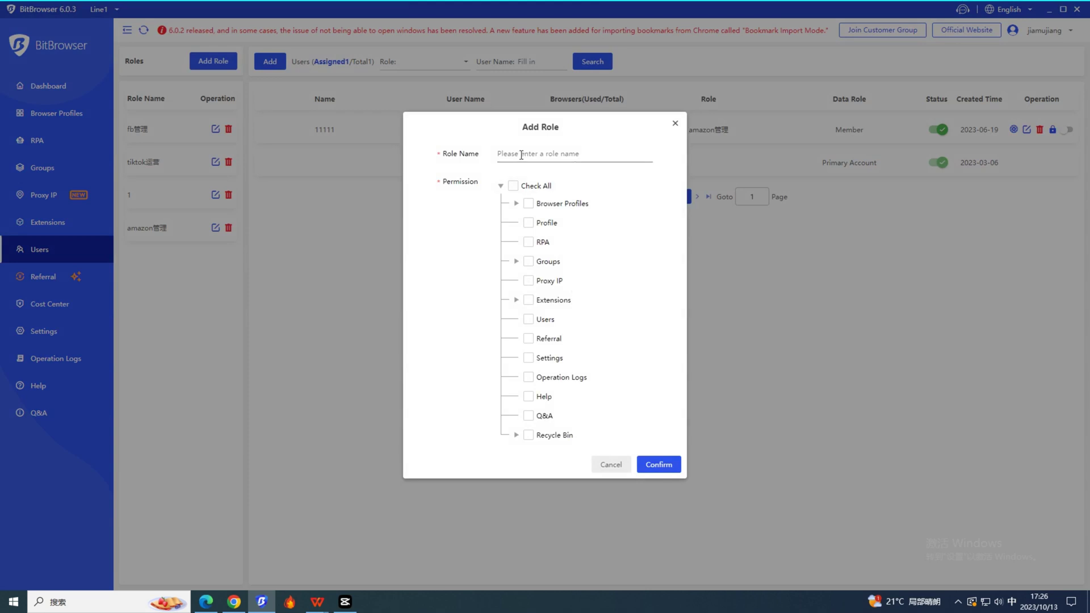
pyautogui.click(511, 187)
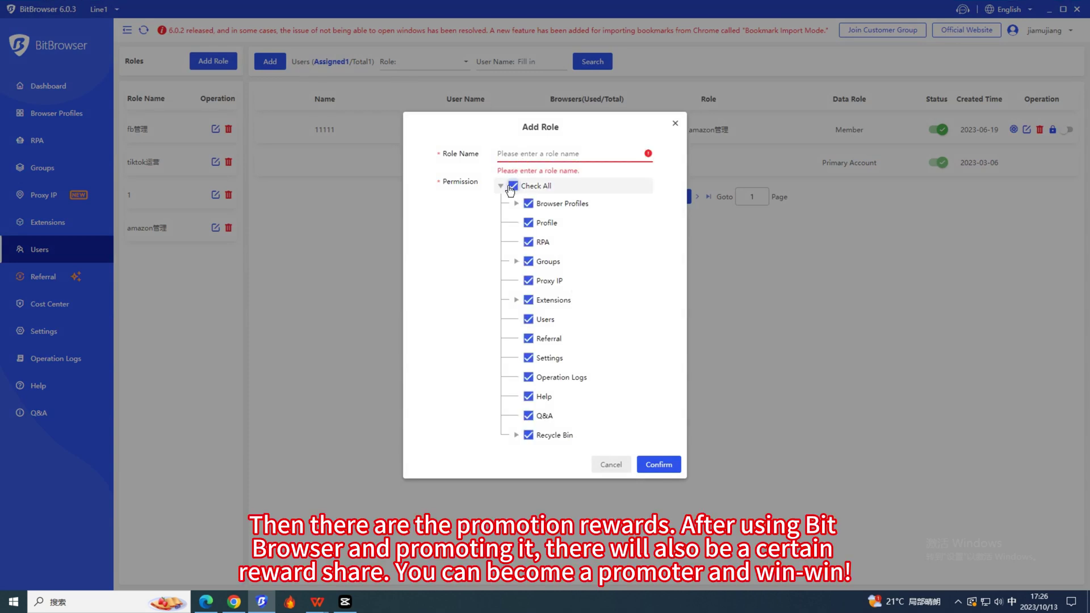
pyautogui.click(512, 187)
# Step: Expand the Extensions and Groups permission trees, discard the role, and start adding a user
pyautogui.click(516, 299)
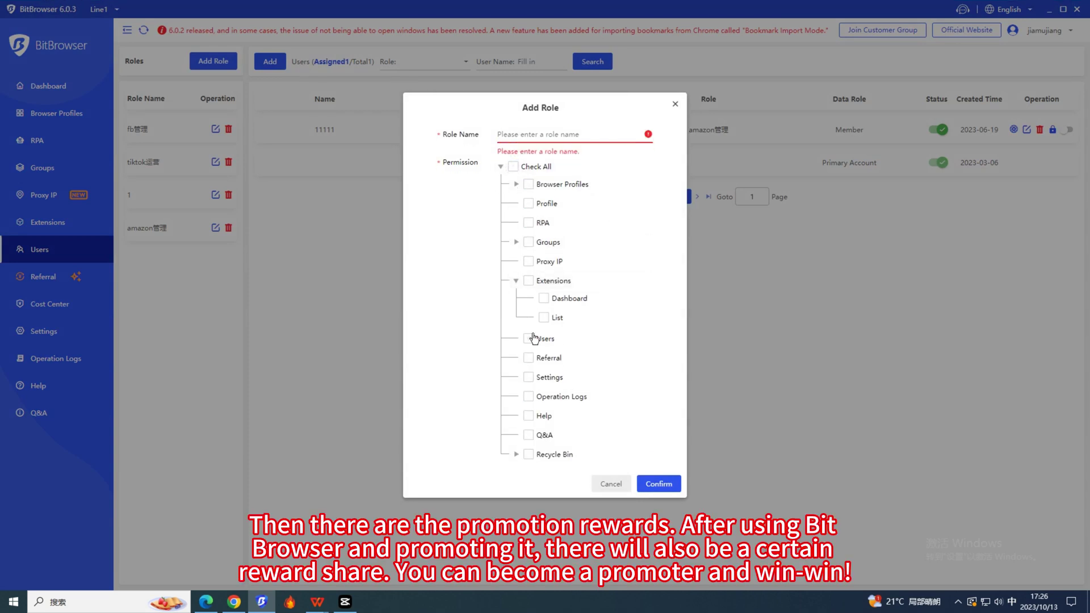
pyautogui.click(516, 242)
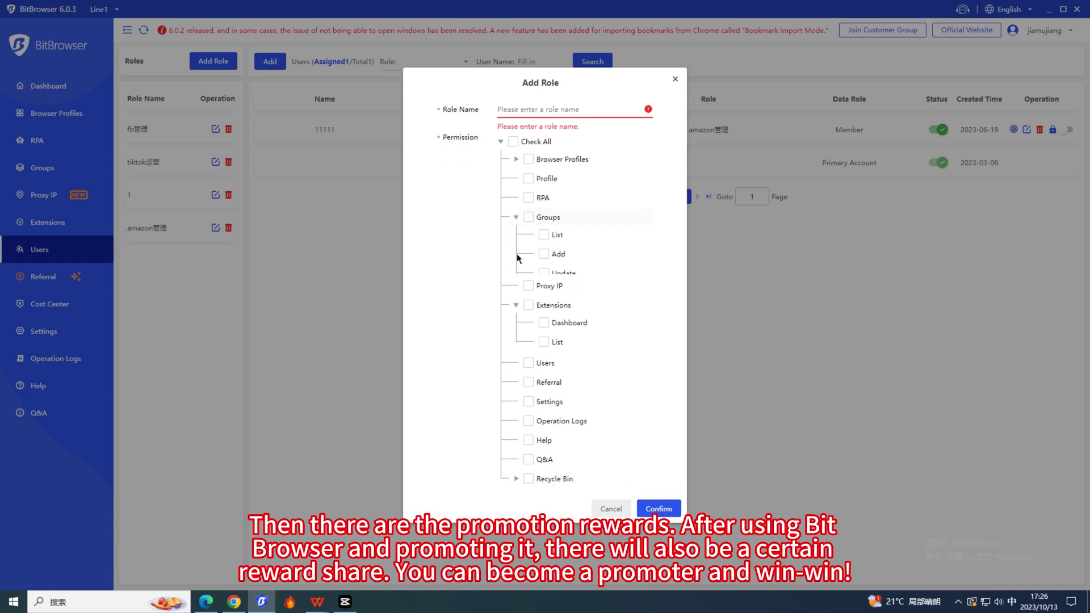
pyautogui.click(675, 66)
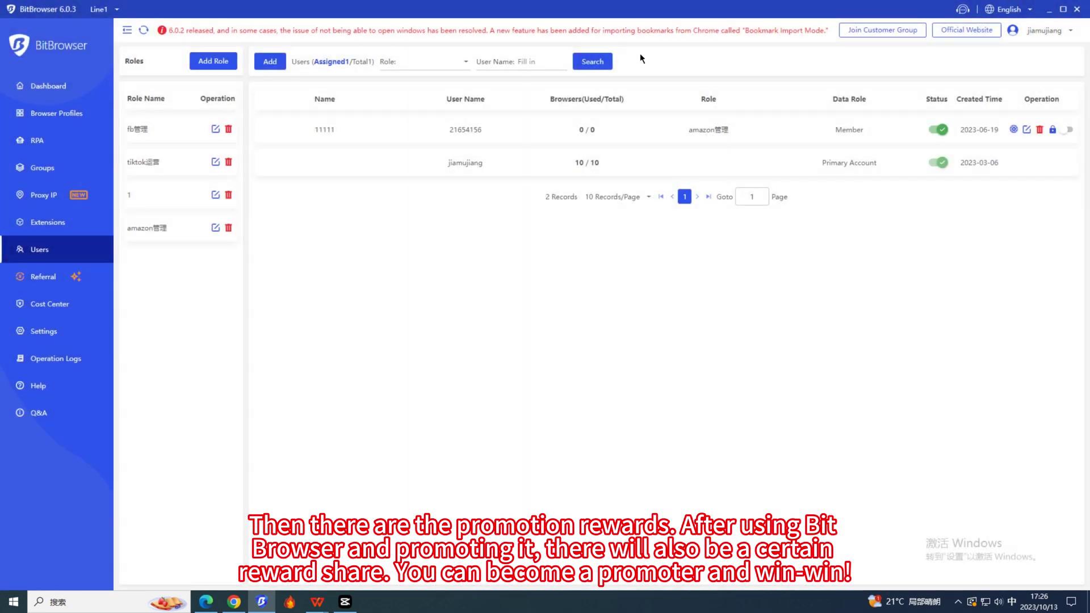
pyautogui.click(270, 63)
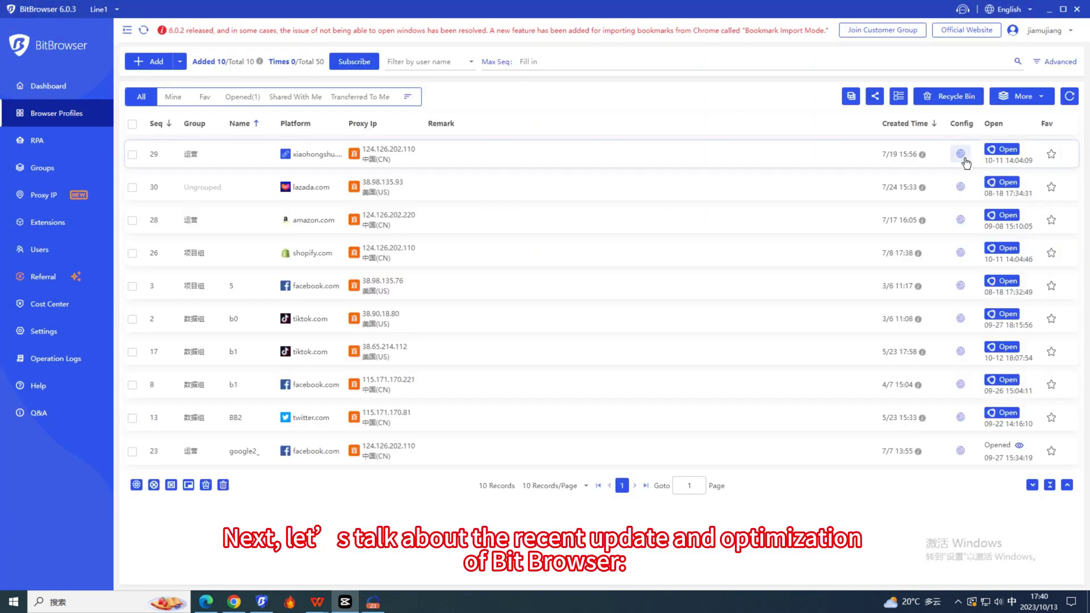
# Step: Open profile 29's configuration and review its Sync Extension Data Across Browsers preference
pyautogui.click(965, 161)
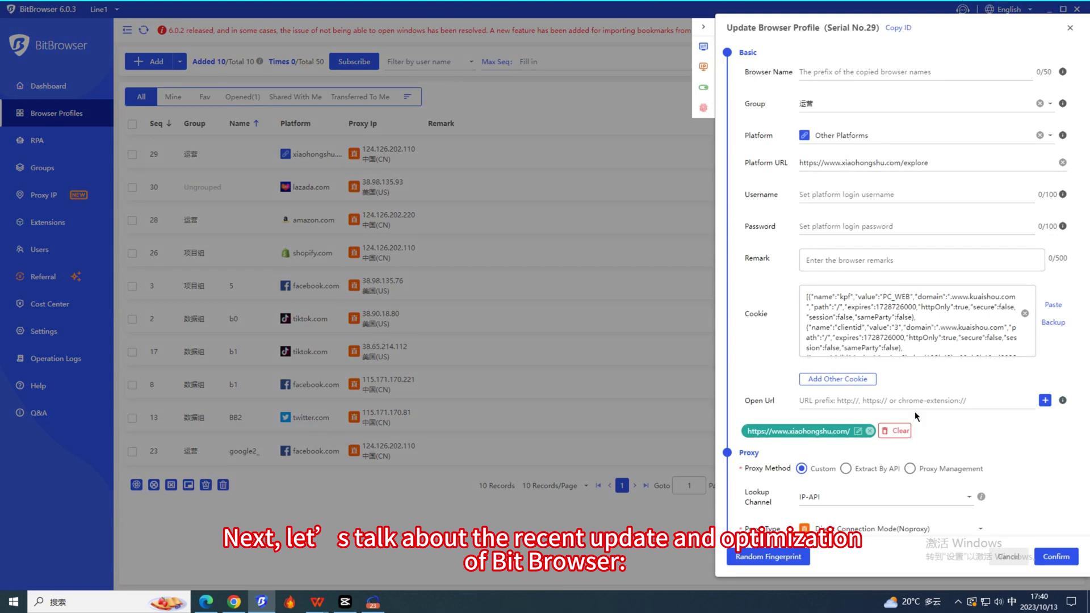
pyautogui.click(705, 91)
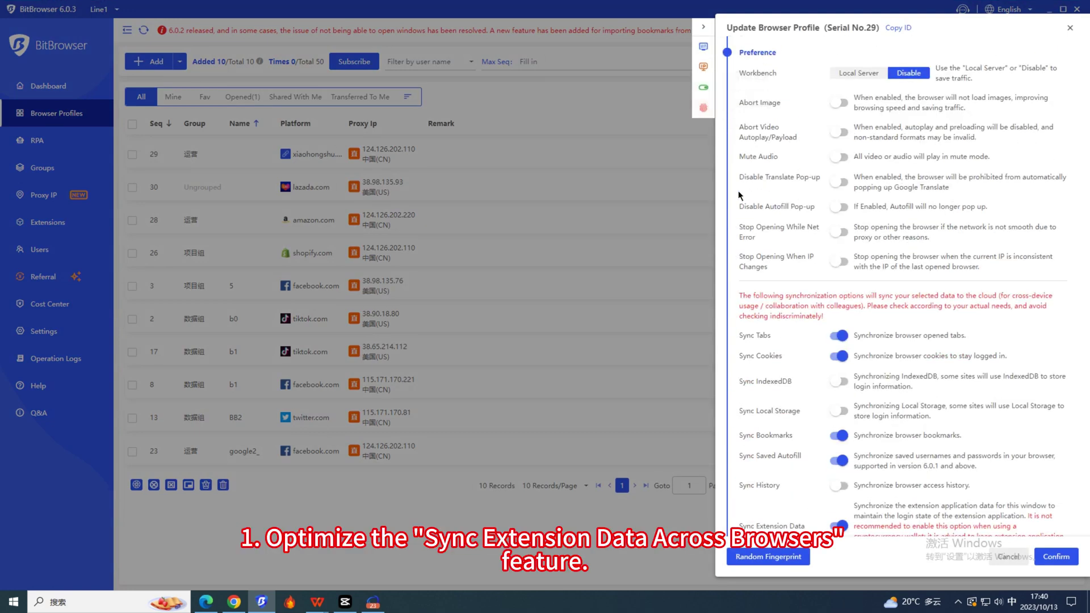
pyautogui.scroll(-3, 759, 201)
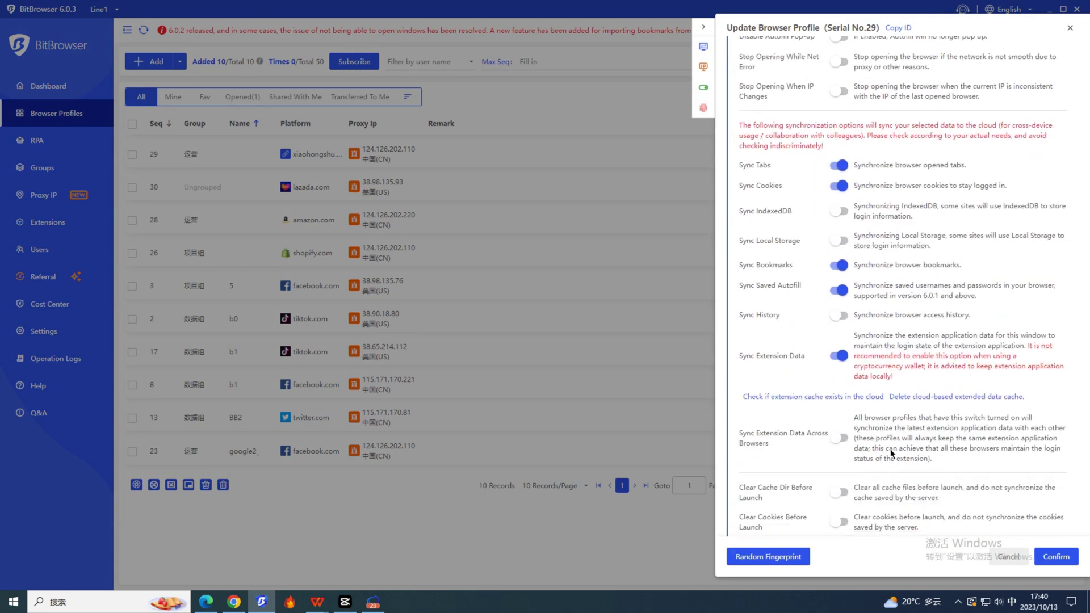
pyautogui.moveTo(741, 437); pyautogui.dragTo(832, 457)
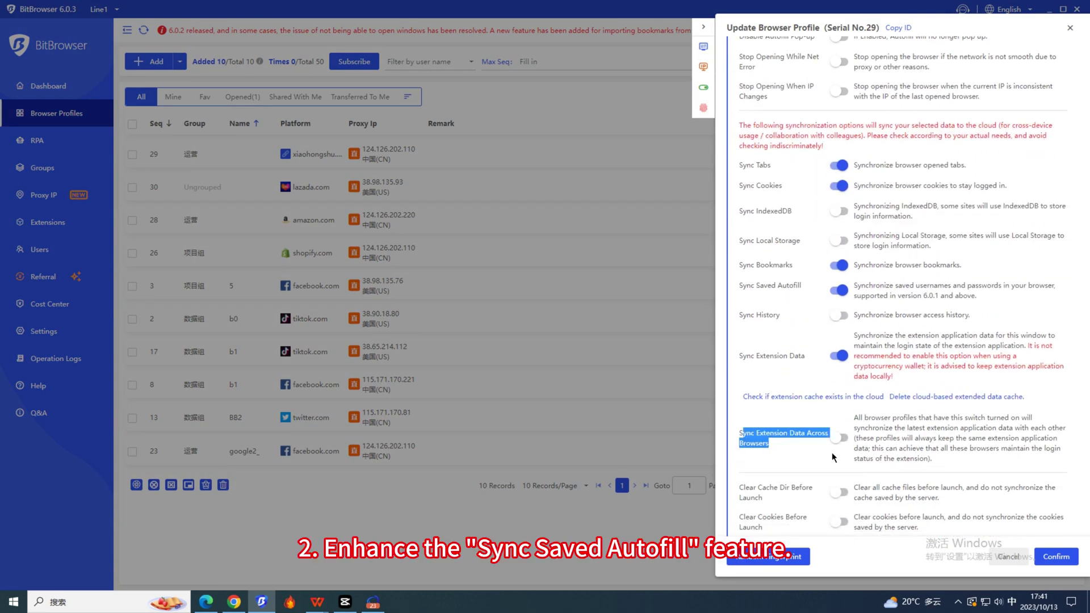
pyautogui.click(830, 459)
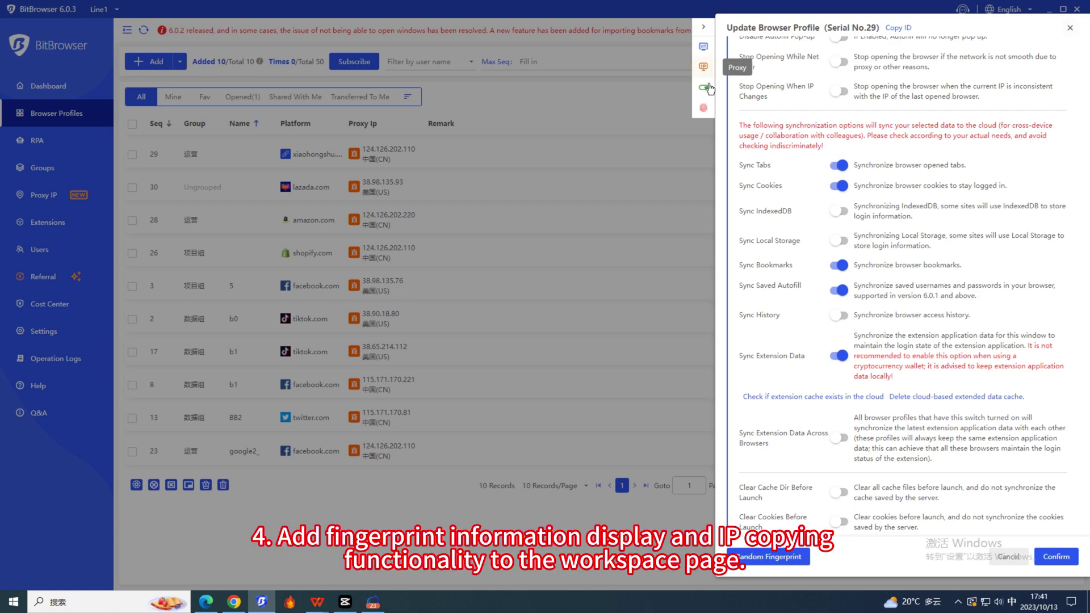
# Step: Scroll through profile 29's fingerprint settings, then bring profile 23's browser window forward
pyautogui.click(703, 107)
pyautogui.scroll(-1, 858, 235)
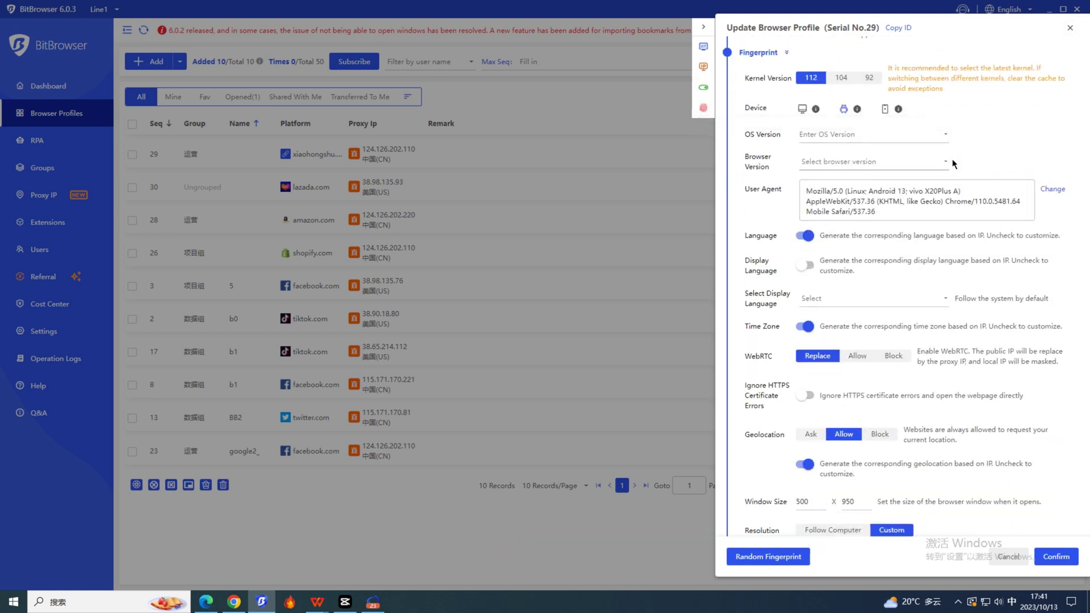
pyautogui.click(364, 599)
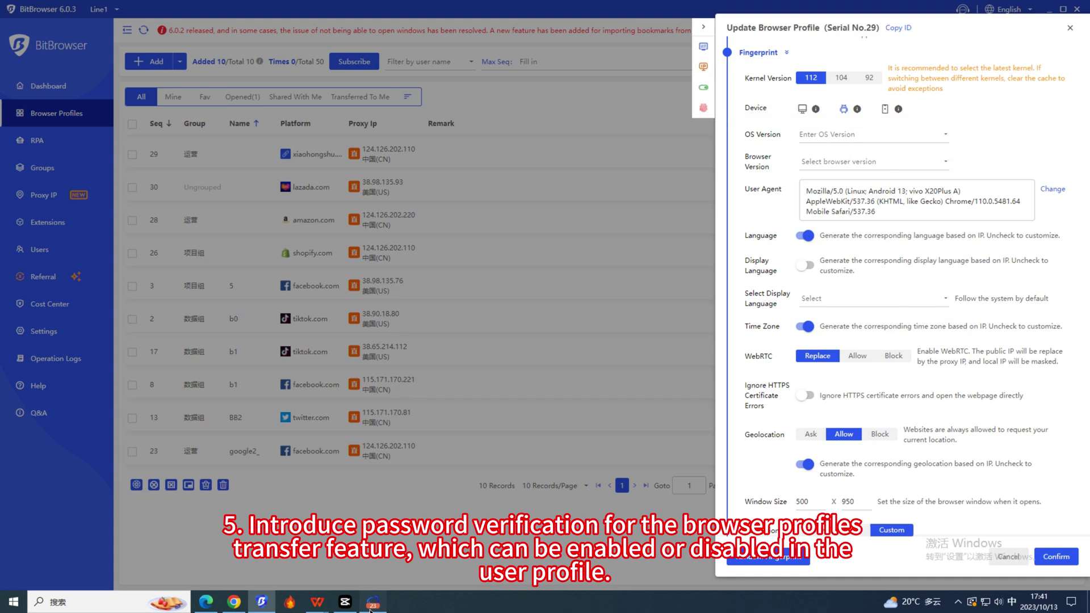
# Step: Look over profile 23's browser window, minimize it, and close the profile editing drawer
pyautogui.scroll(-2, 426, 121)
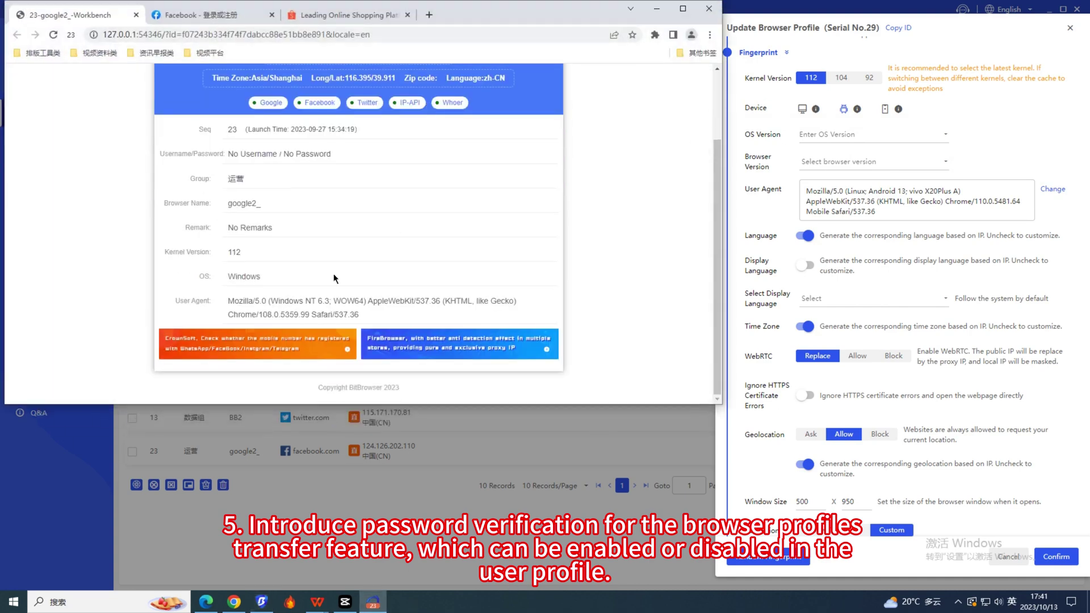
pyautogui.scroll(2, 333, 302)
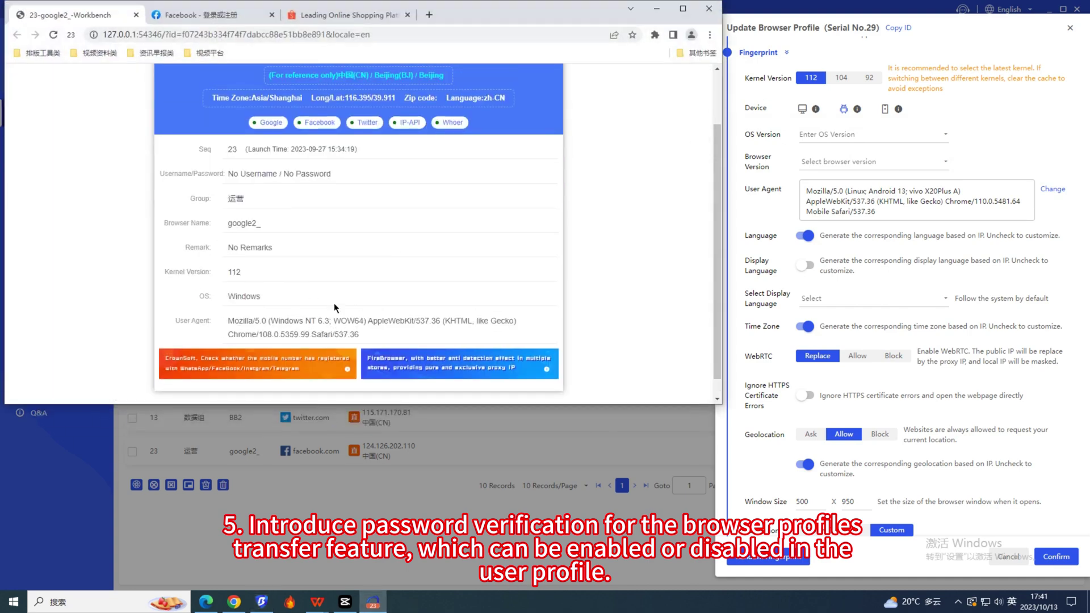
pyautogui.click(663, 11)
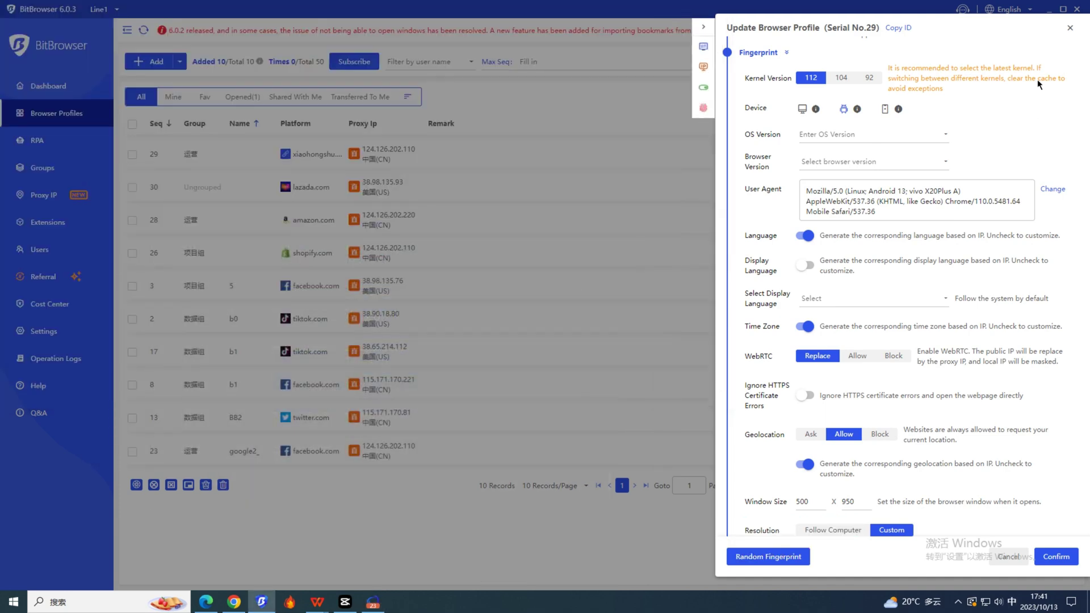
pyautogui.click(1071, 28)
pyautogui.moveTo(1044, 30)
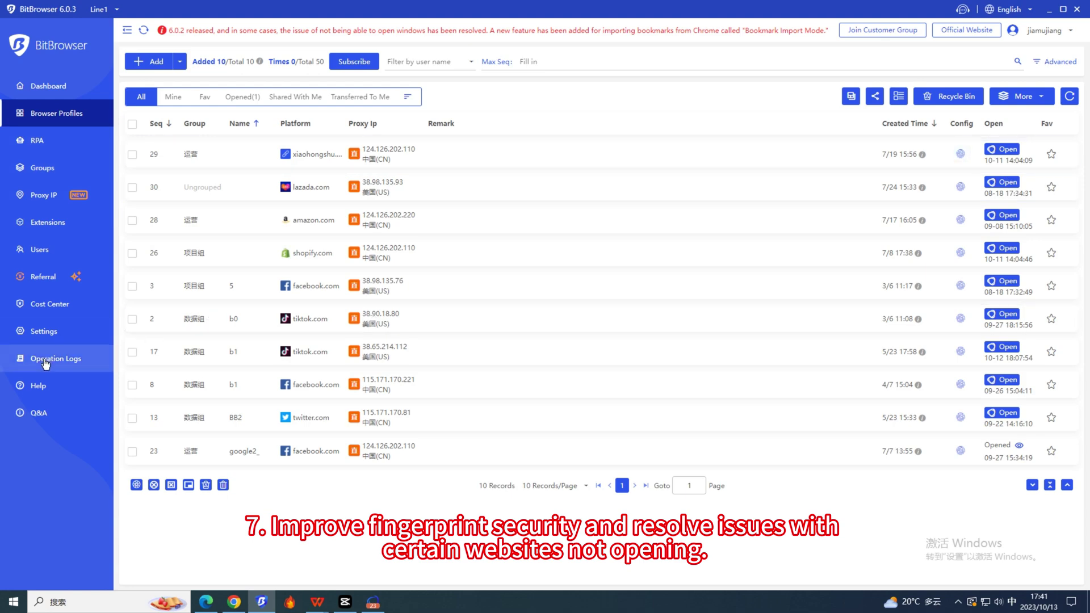
# Step: Open profile 29's settings, scroll through them, and close the editing panel
pyautogui.click(961, 153)
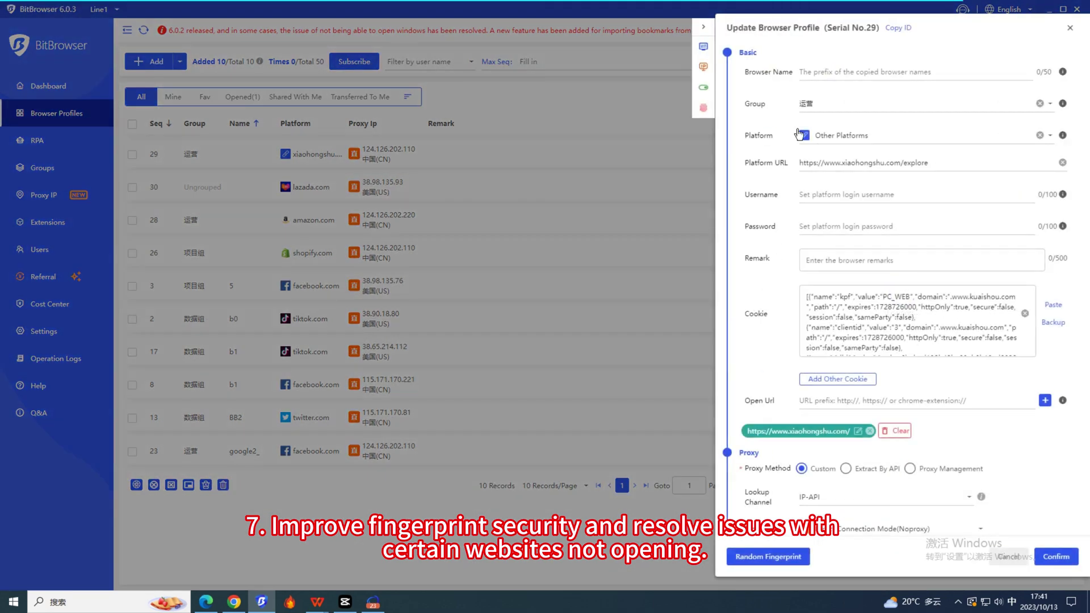
pyautogui.scroll(-15, 801, 134)
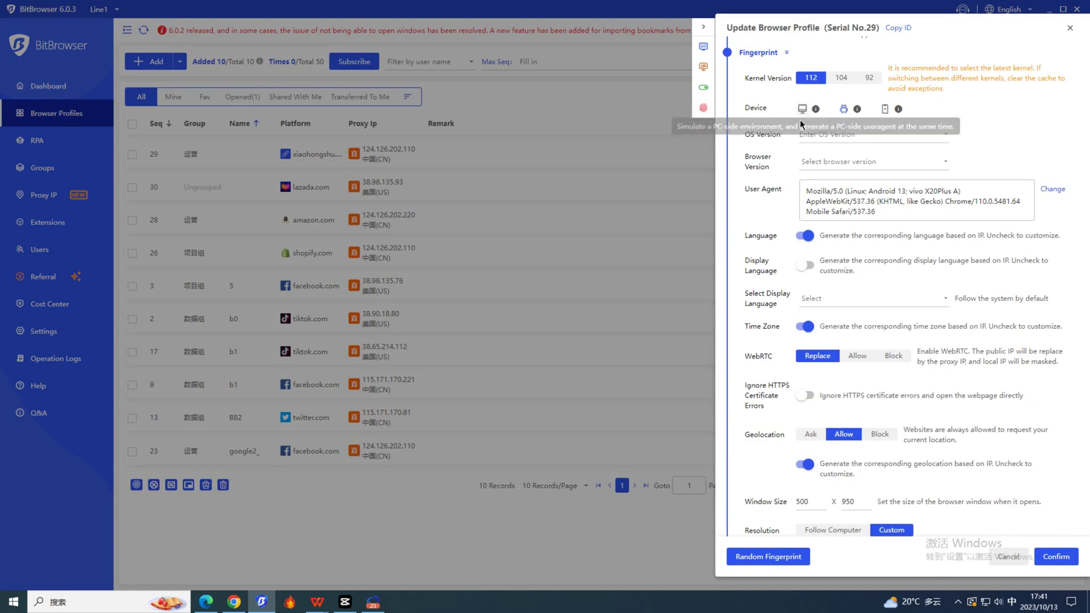
pyautogui.scroll(-15, 819, 359)
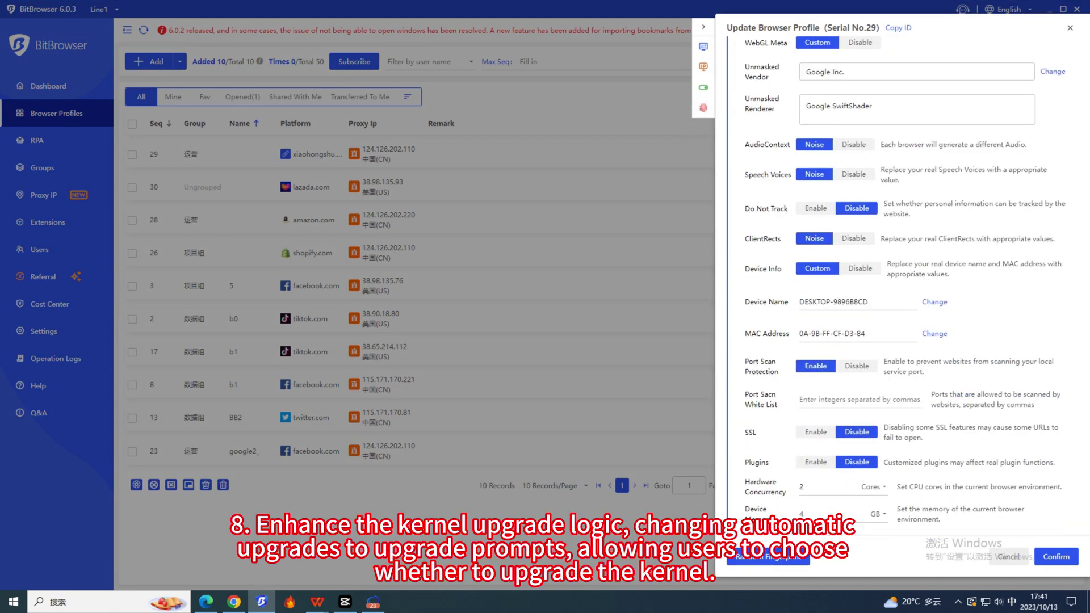
pyautogui.click(1070, 28)
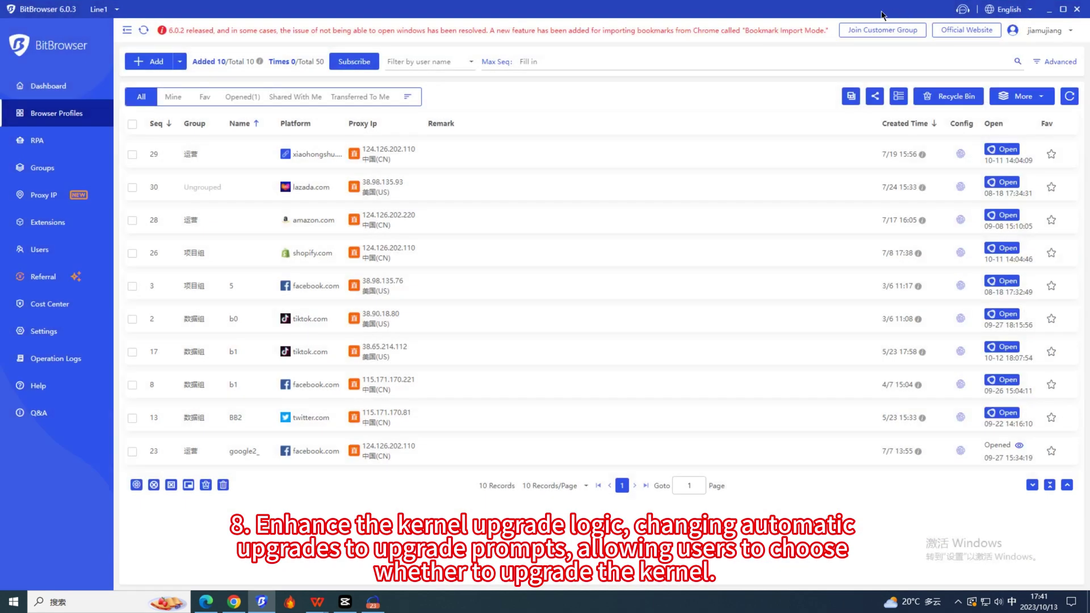
pyautogui.click(828, 33)
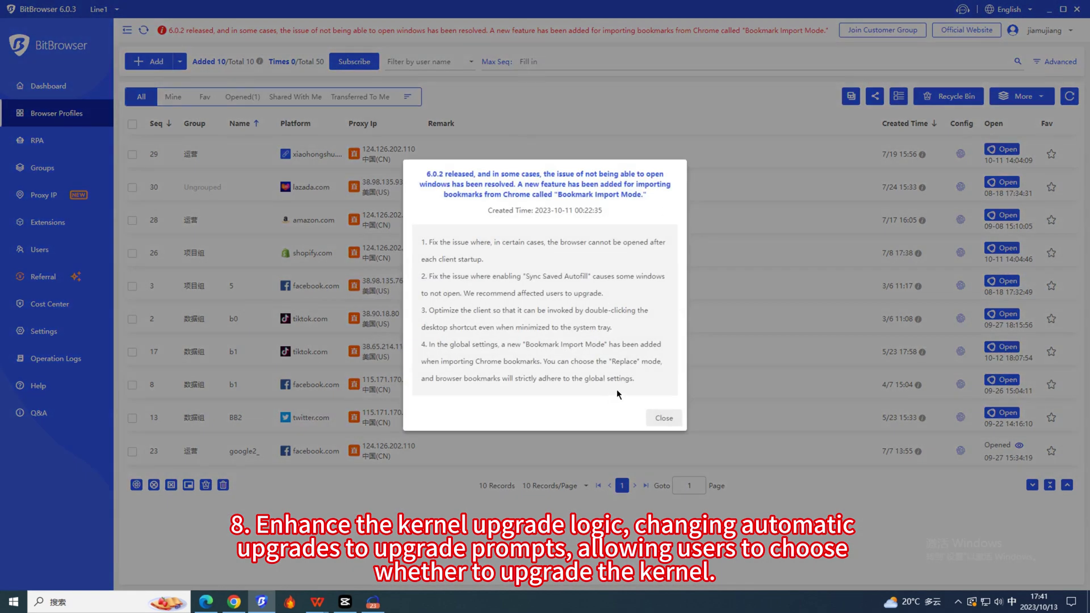
pyautogui.click(802, 215)
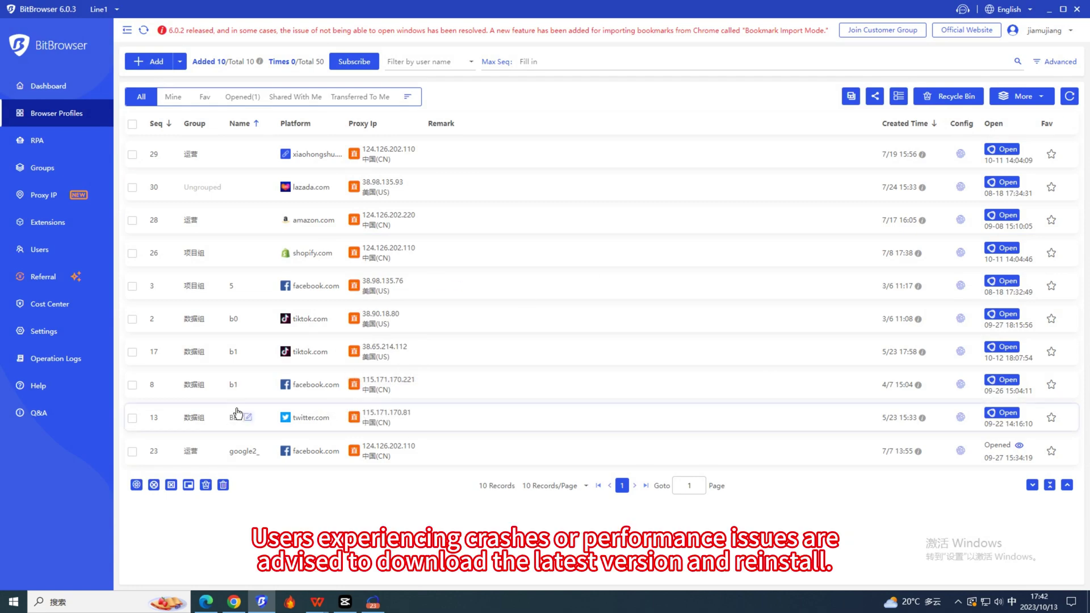
pyautogui.click(37, 85)
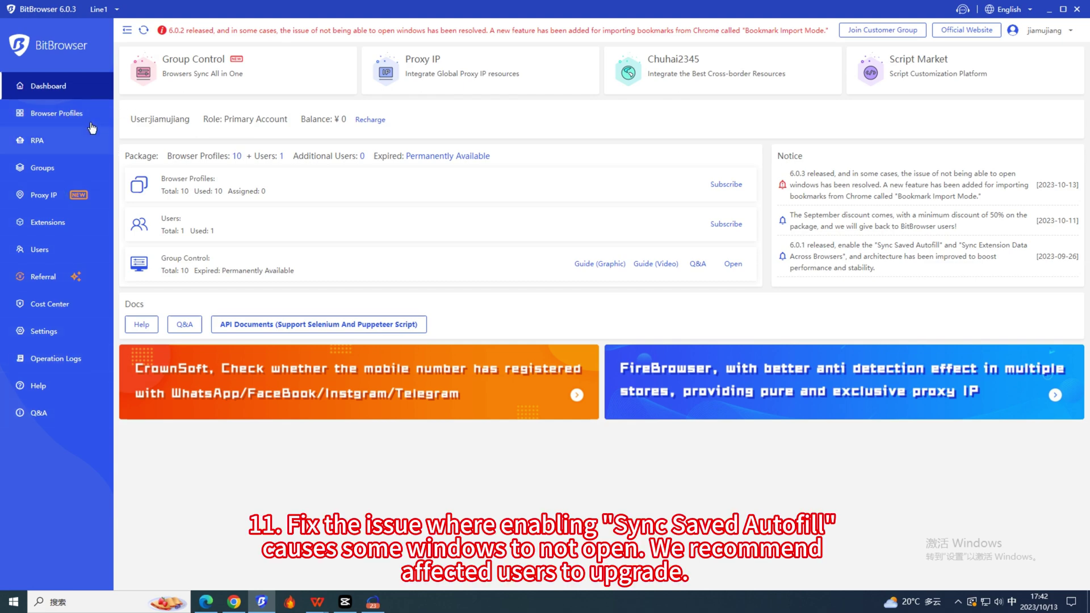
pyautogui.click(57, 113)
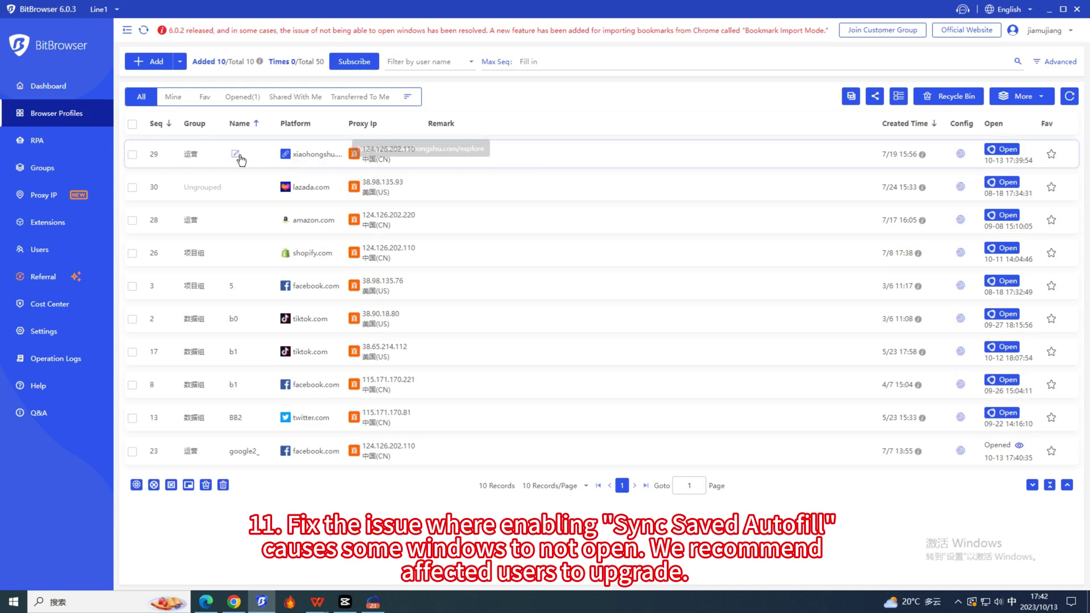
# Step: Bring up profile 23's browser, view its Facebook and Shopee tabs, then close the window
pyautogui.click(368, 599)
pyautogui.click(208, 22)
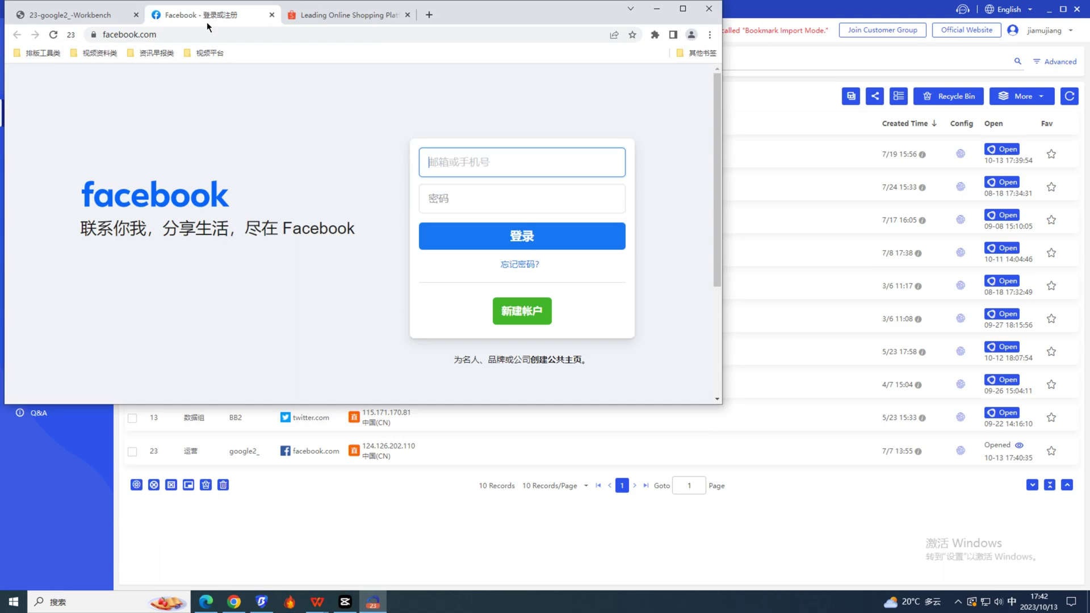
pyautogui.click(355, 13)
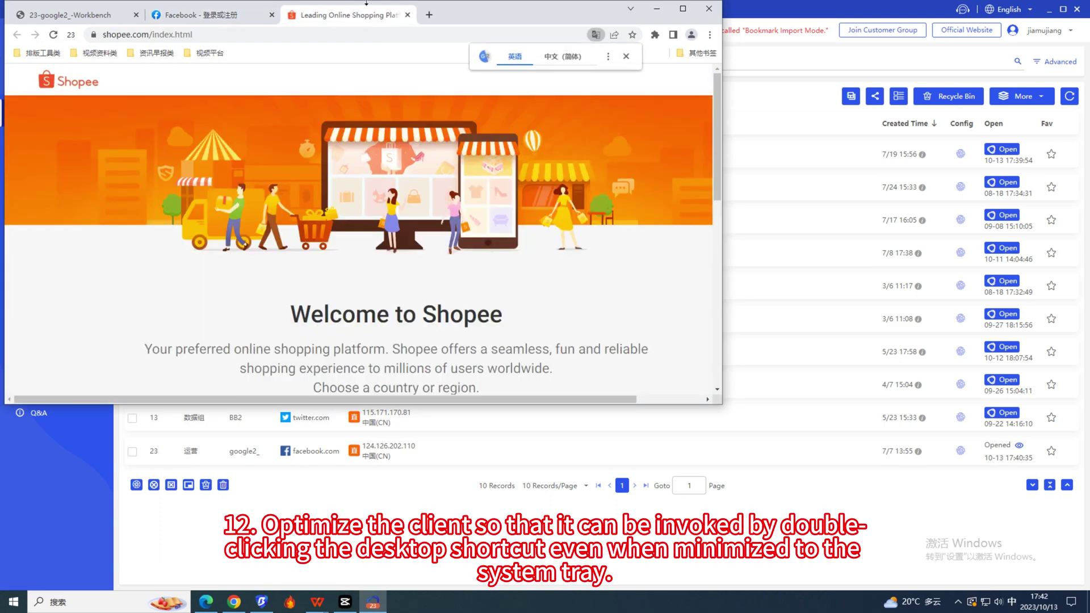
pyautogui.click(709, 8)
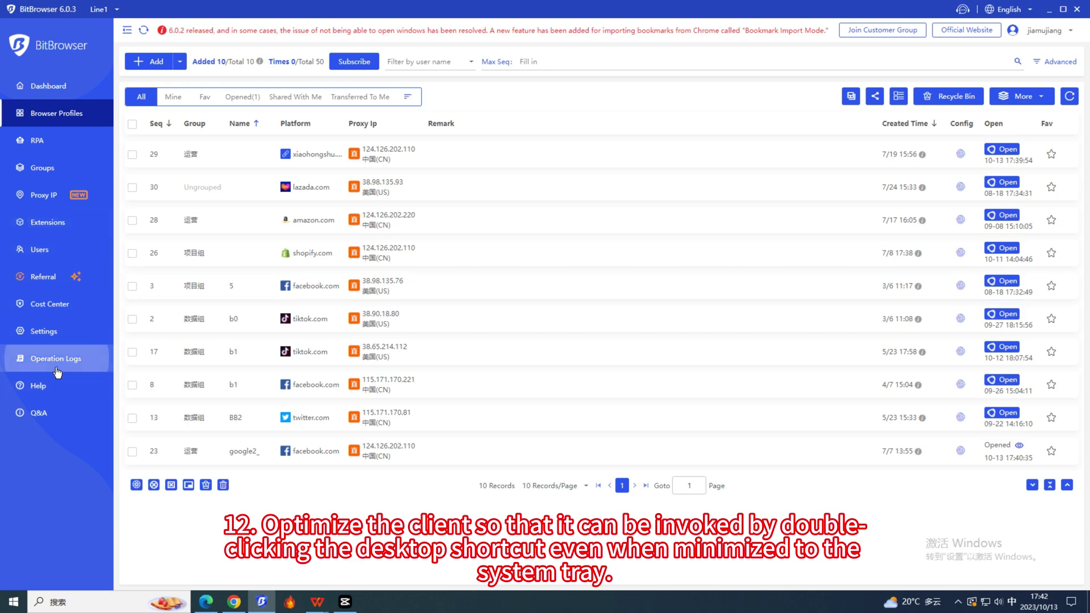
# Step: Visit Operation Logs and Cost Center, then show the Global section of Settings
pyautogui.click(68, 353)
pyautogui.click(66, 304)
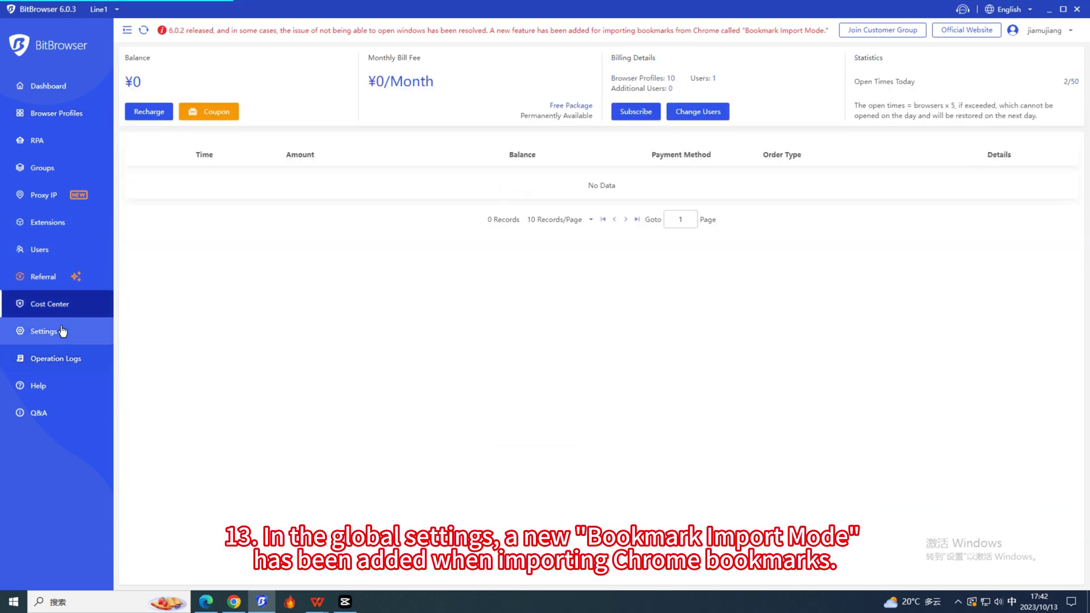
pyautogui.click(68, 338)
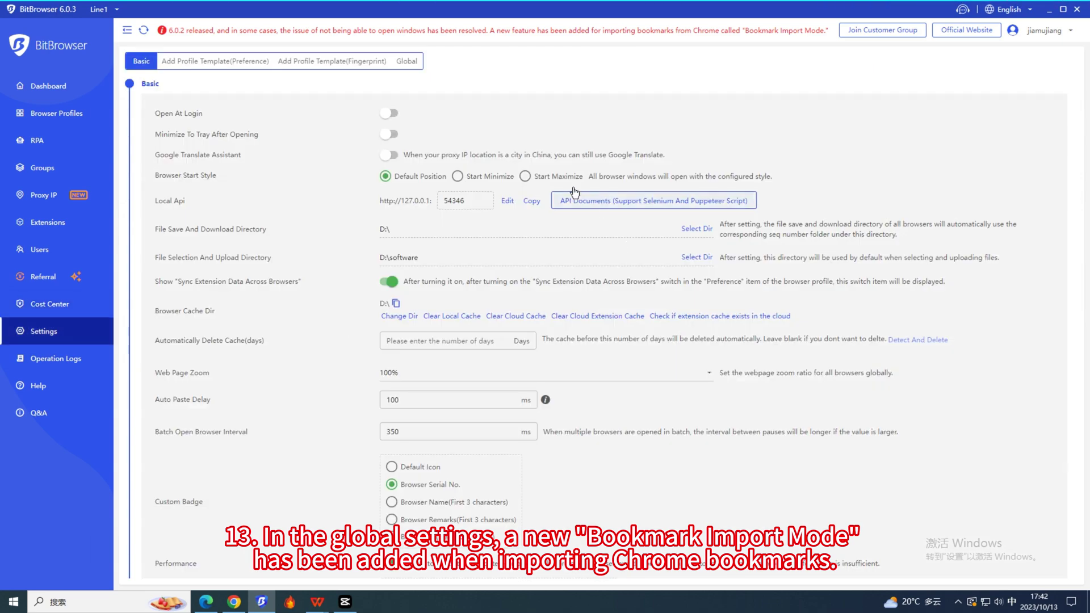
pyautogui.click(410, 64)
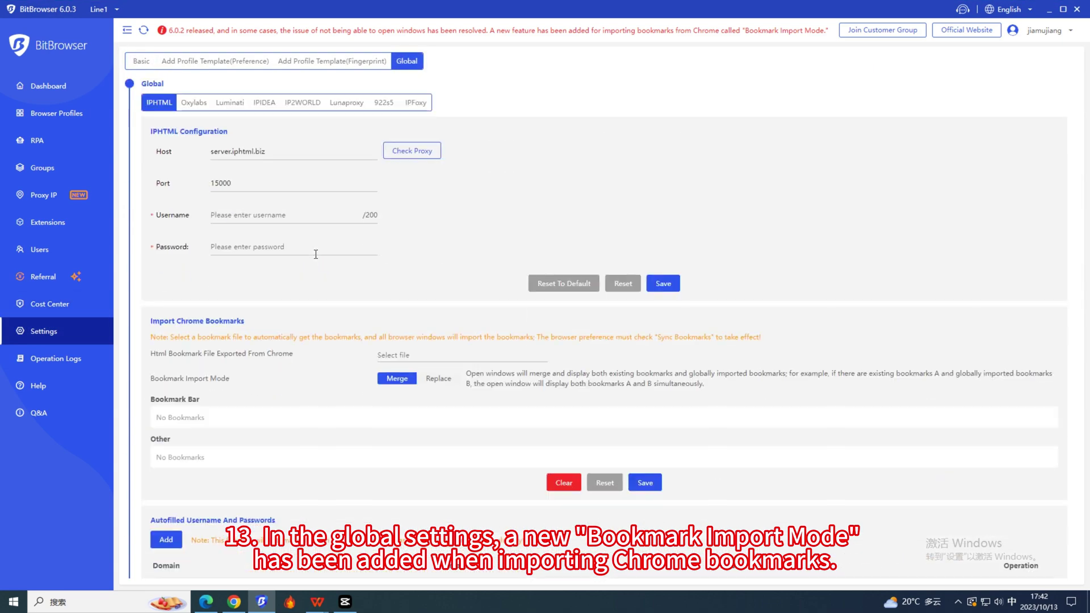
pyautogui.scroll(3, 316, 254)
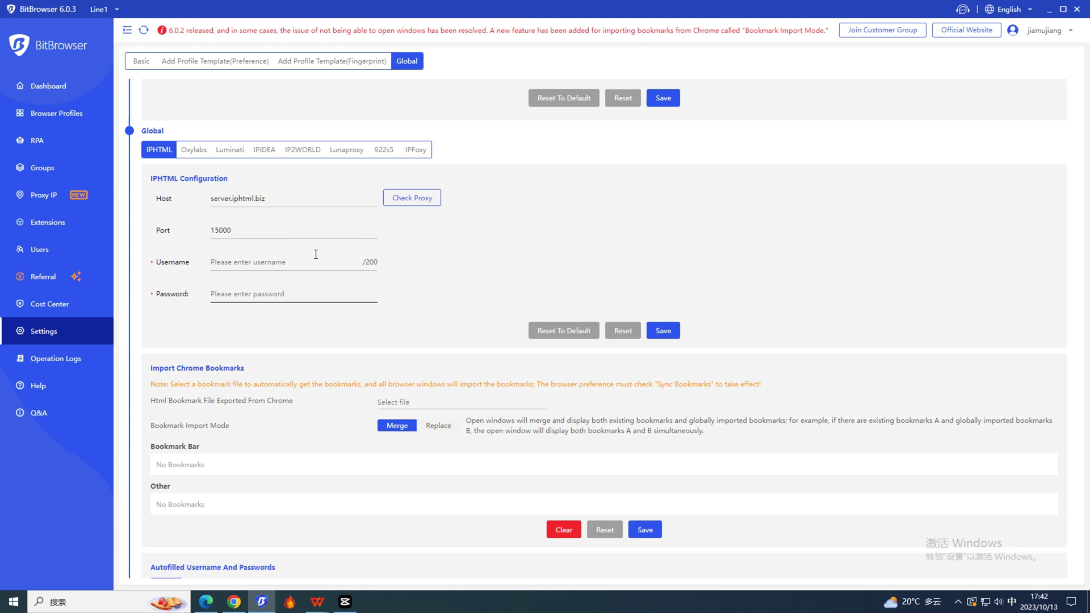
pyautogui.scroll(-3, 315, 253)
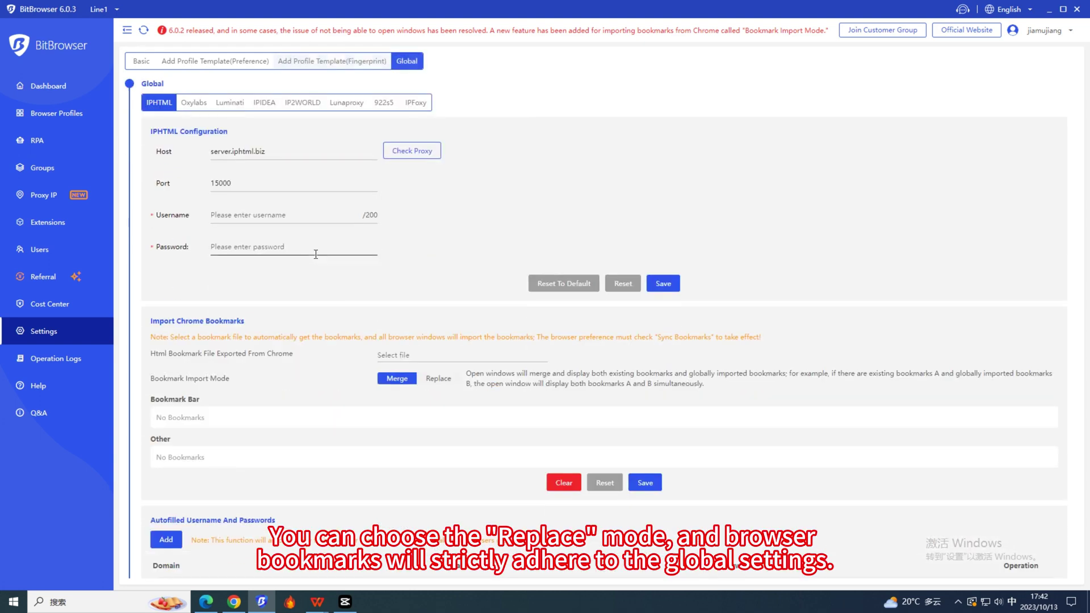
# Step: Set Bookmark Import Mode to Replace and return to the Browser Profiles list
pyautogui.click(445, 381)
pyautogui.click(395, 379)
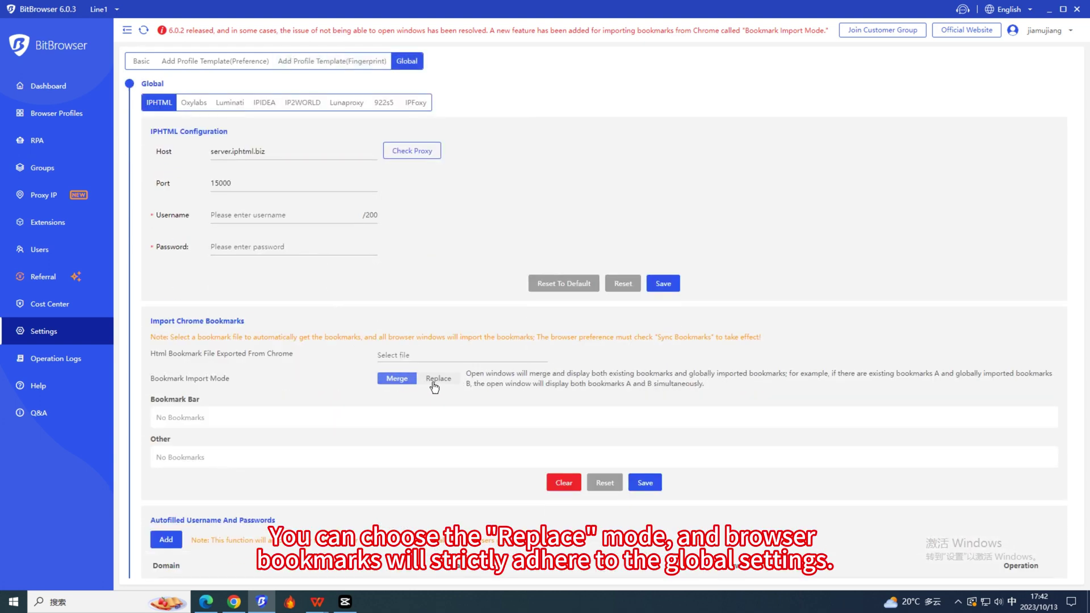
pyautogui.click(435, 384)
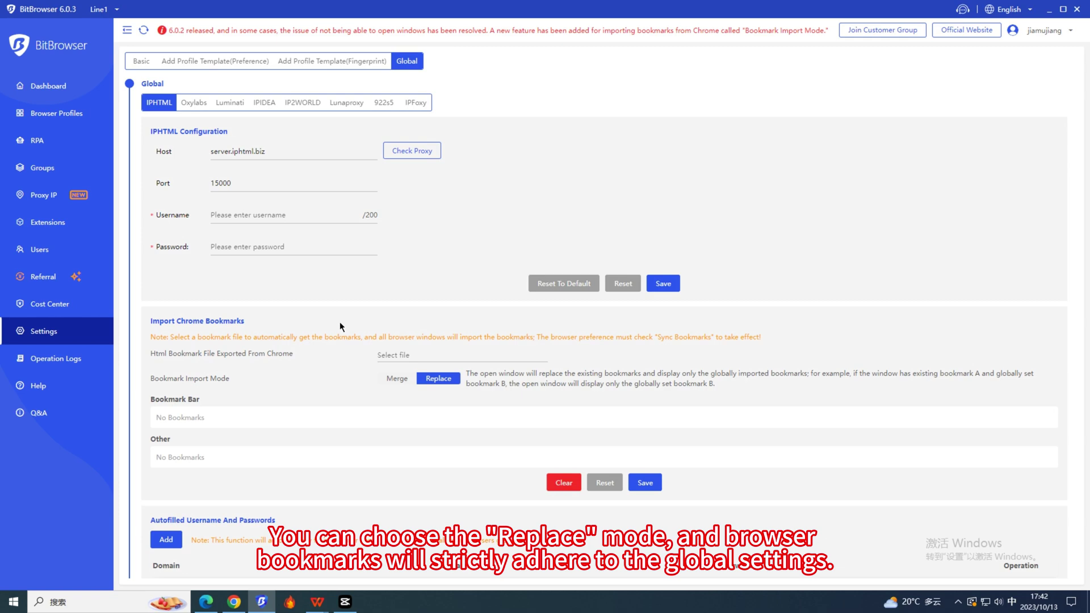
pyautogui.scroll(3, 298, 284)
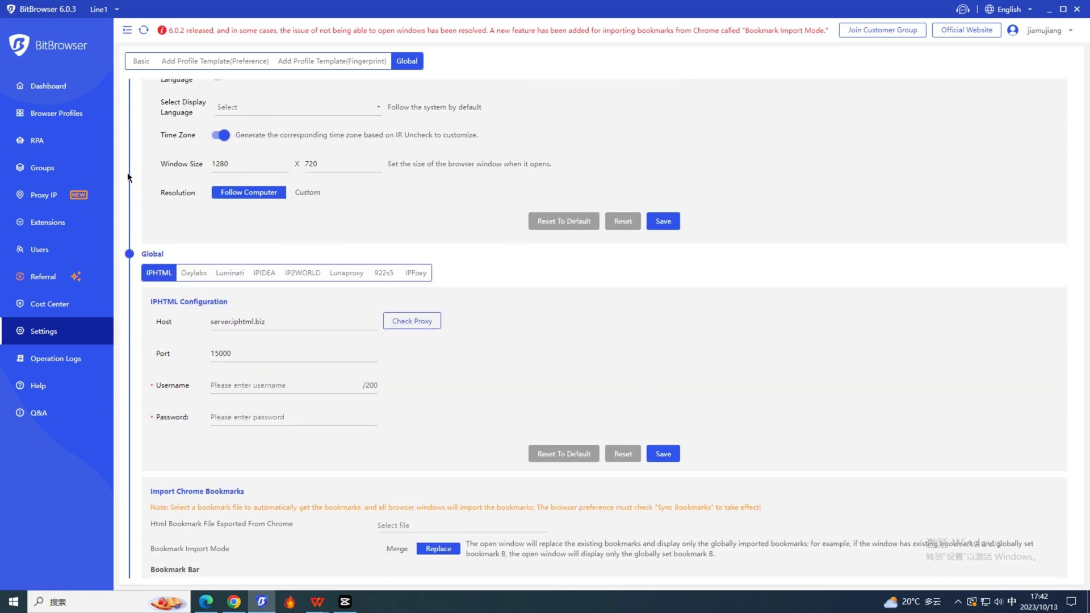
pyautogui.click(69, 113)
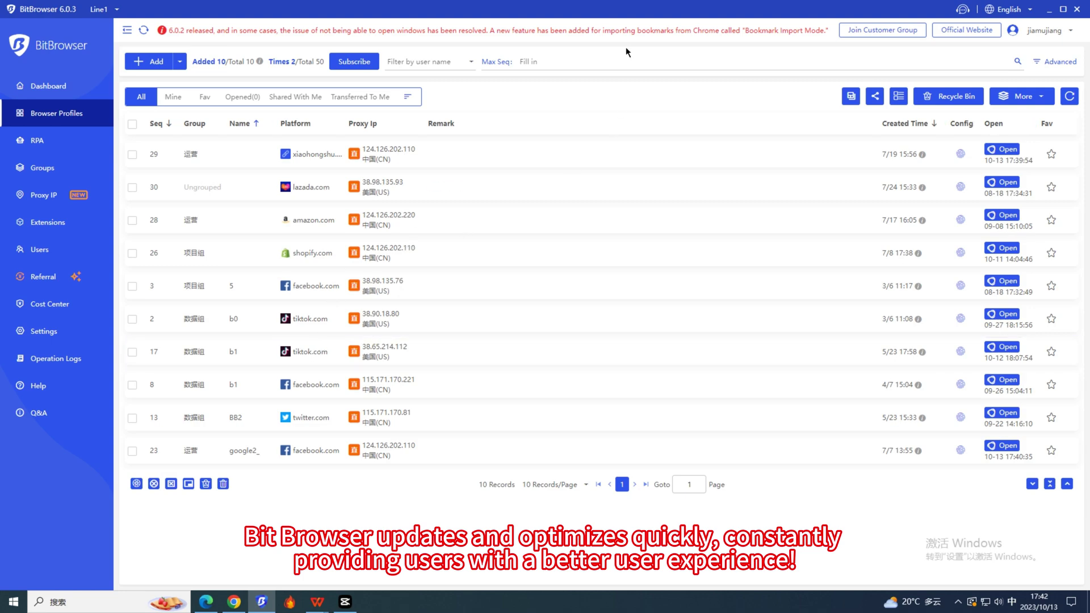
pyautogui.click(607, 34)
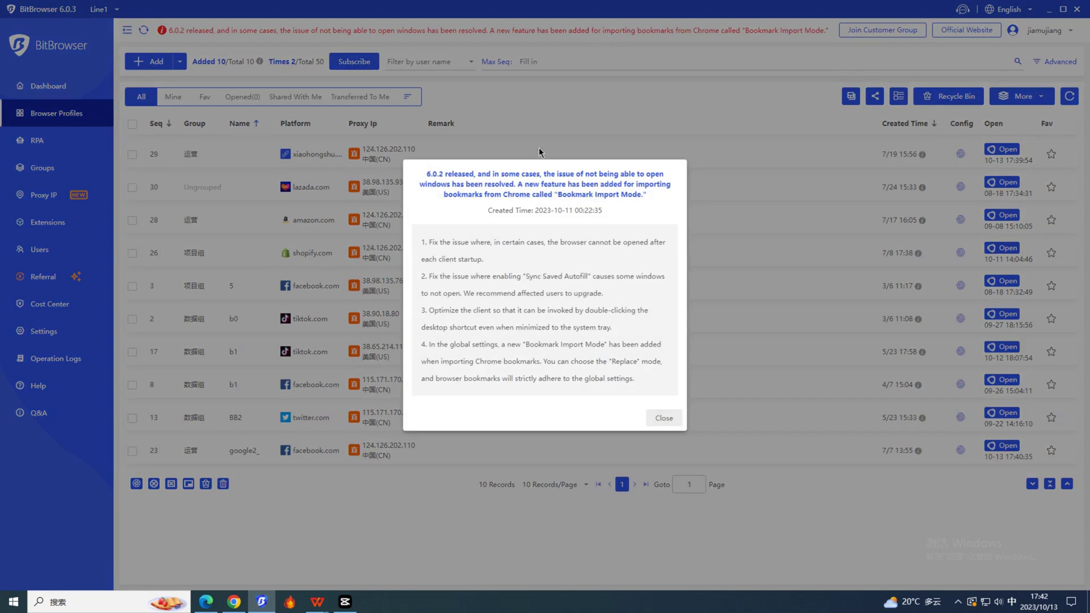
pyautogui.click(661, 420)
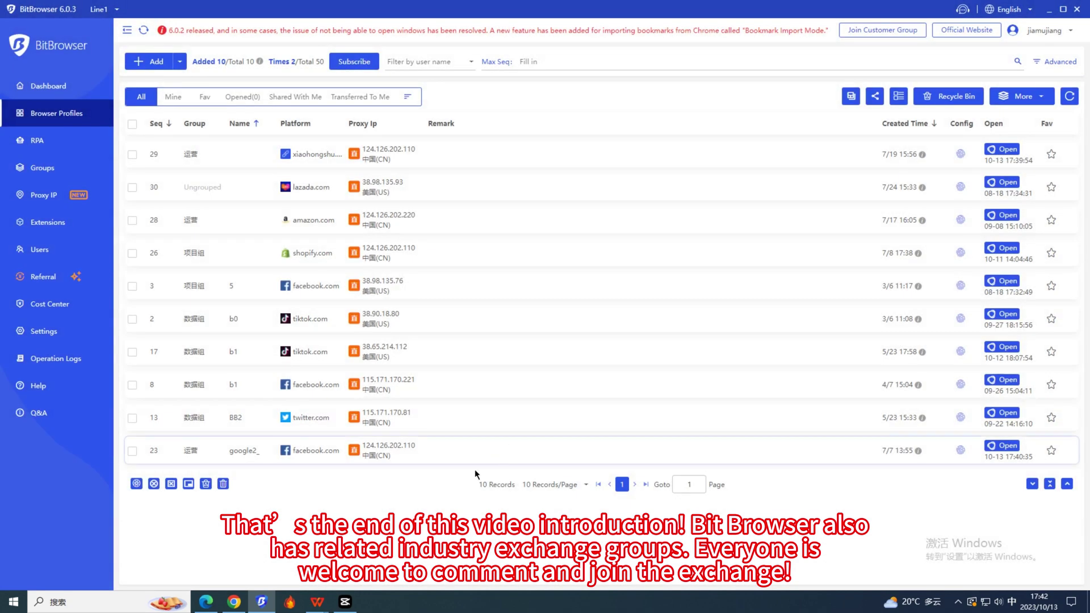